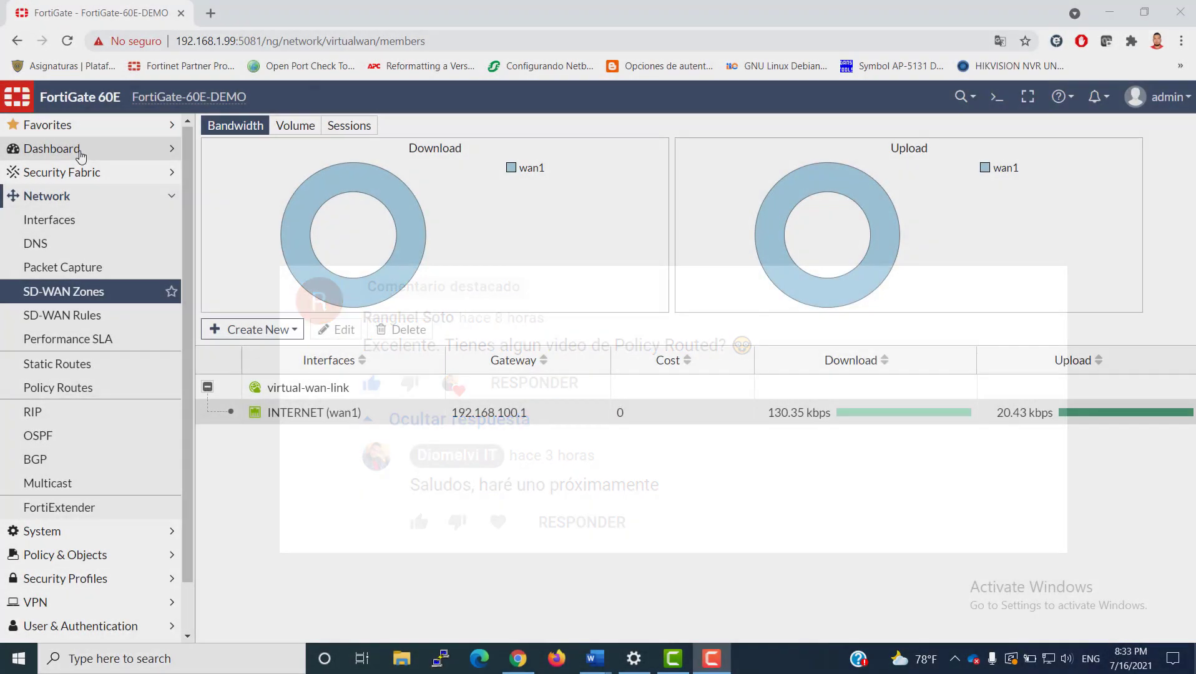
# Open the Status dashboard to view the firewall's system information
pyautogui.click(78, 150)
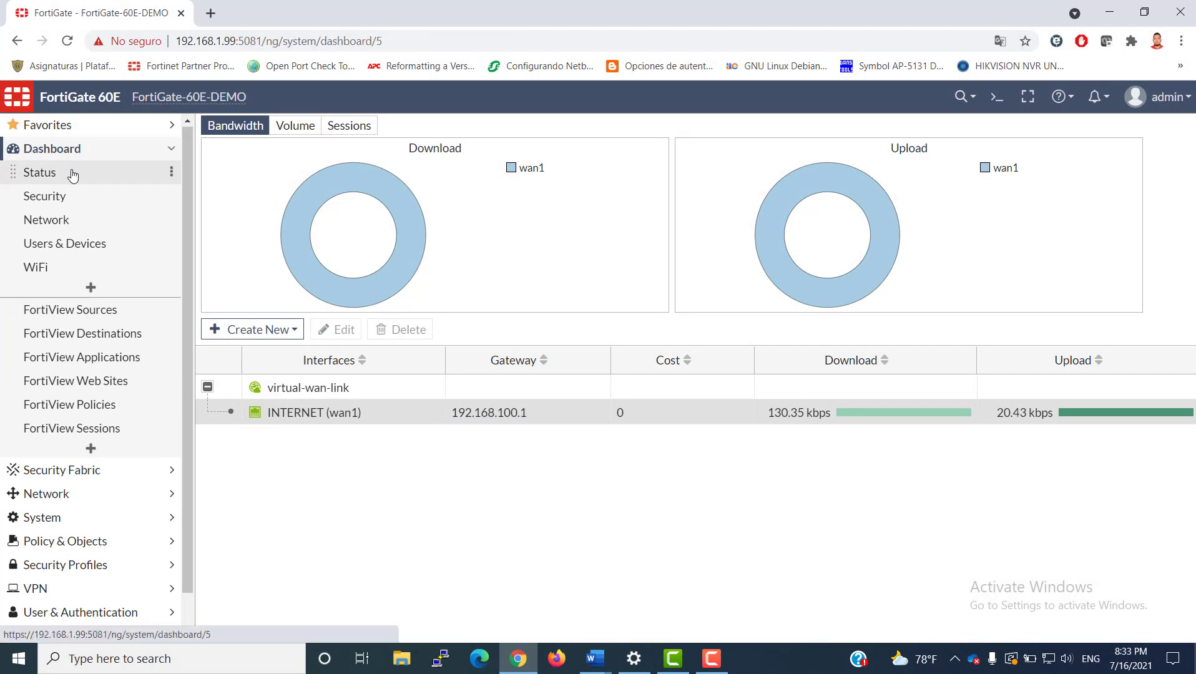
pyautogui.click(73, 173)
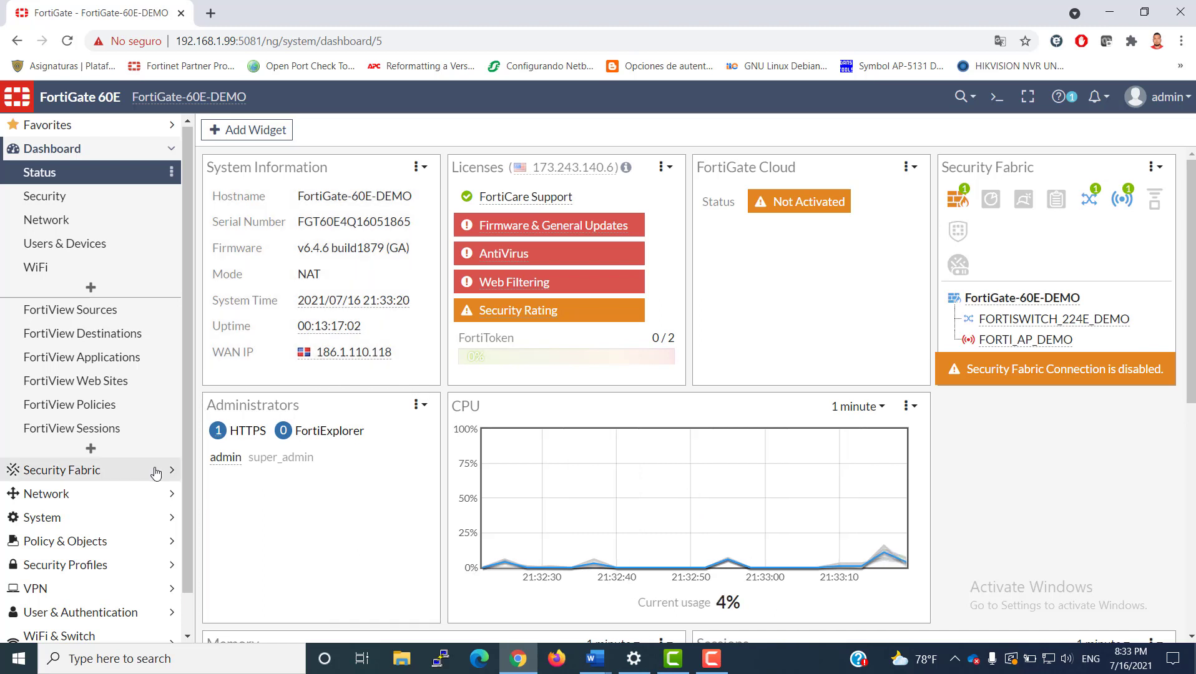
pyautogui.click(170, 149)
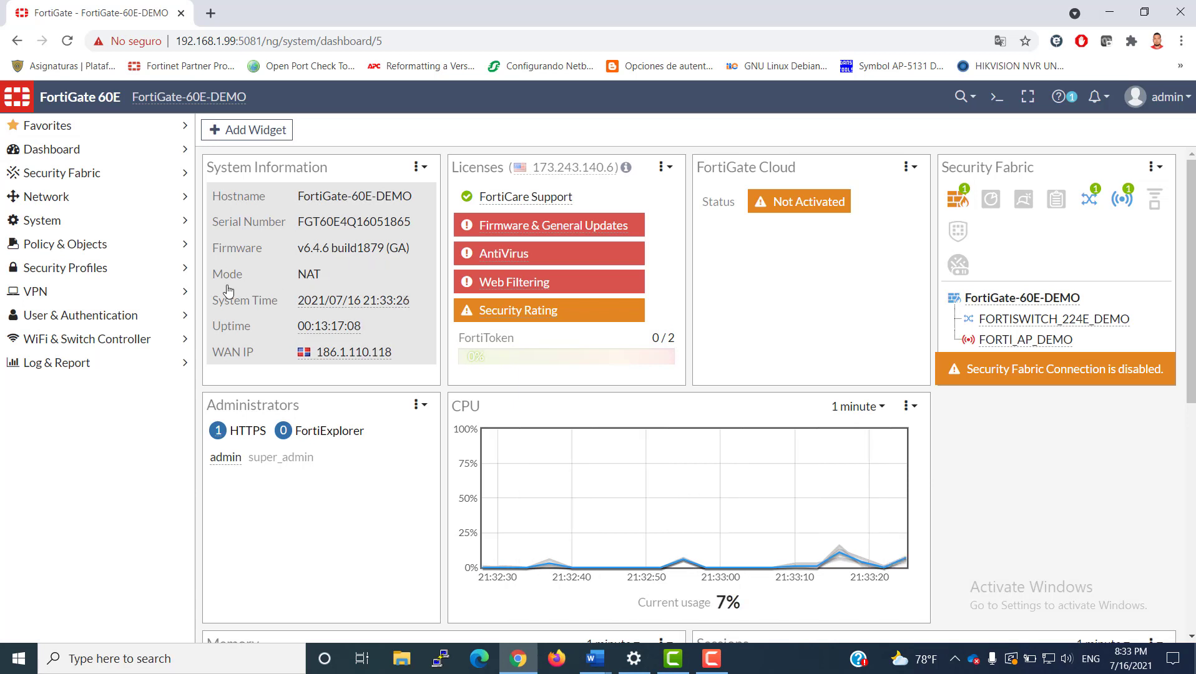
# Start a new policy route in the network settings and look over its traffic-matching and action options
pyautogui.click(106, 247)
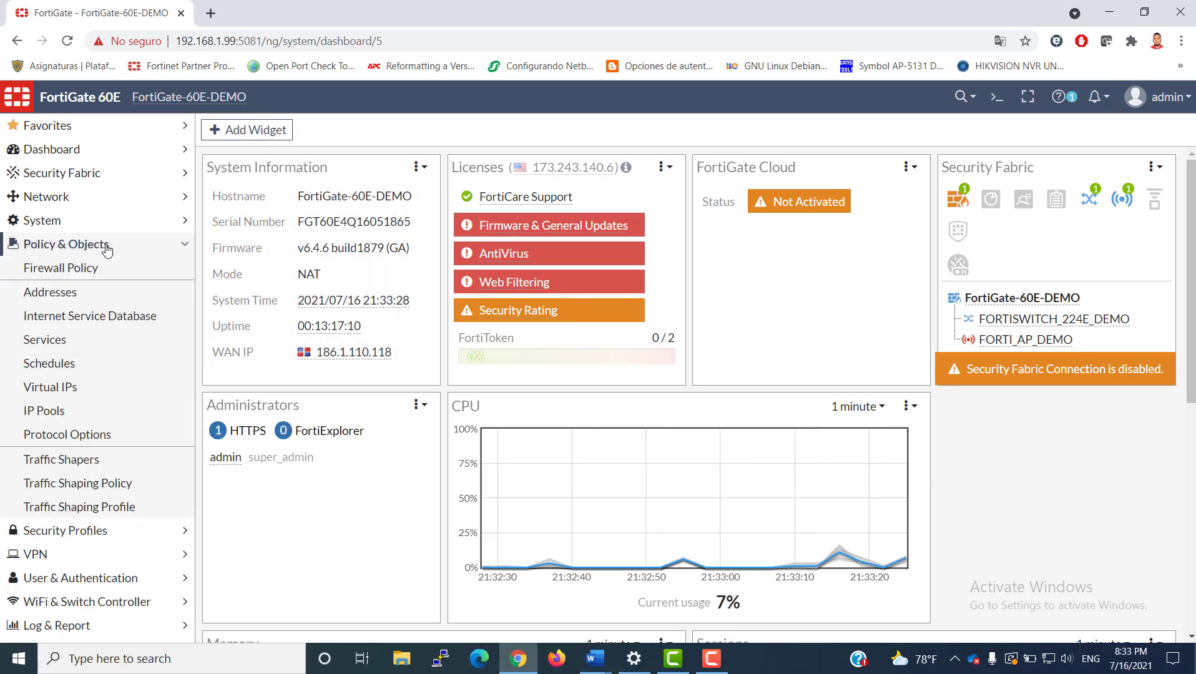
pyautogui.click(94, 197)
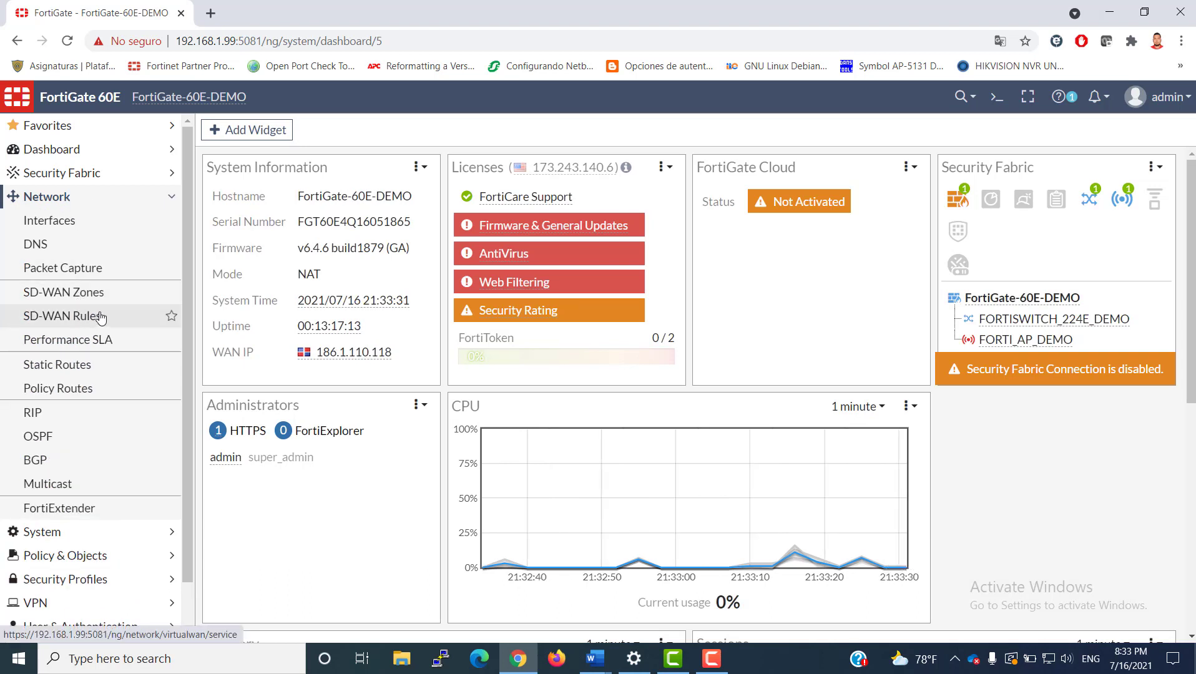
pyautogui.click(93, 394)
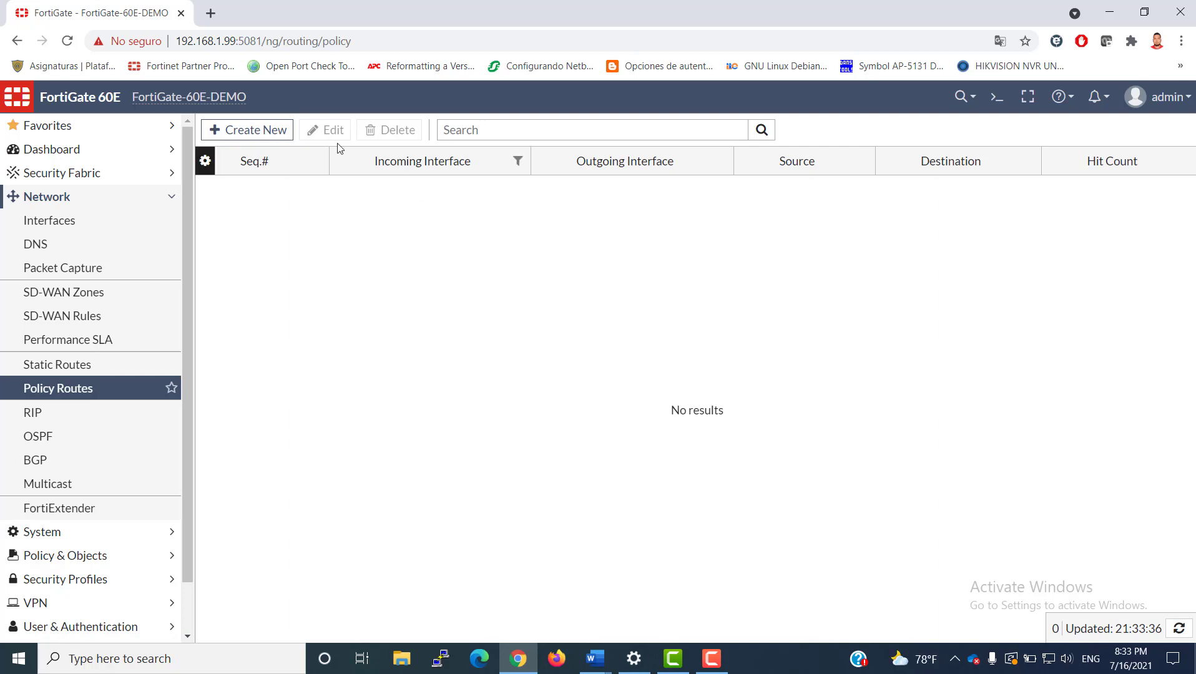
pyautogui.click(261, 134)
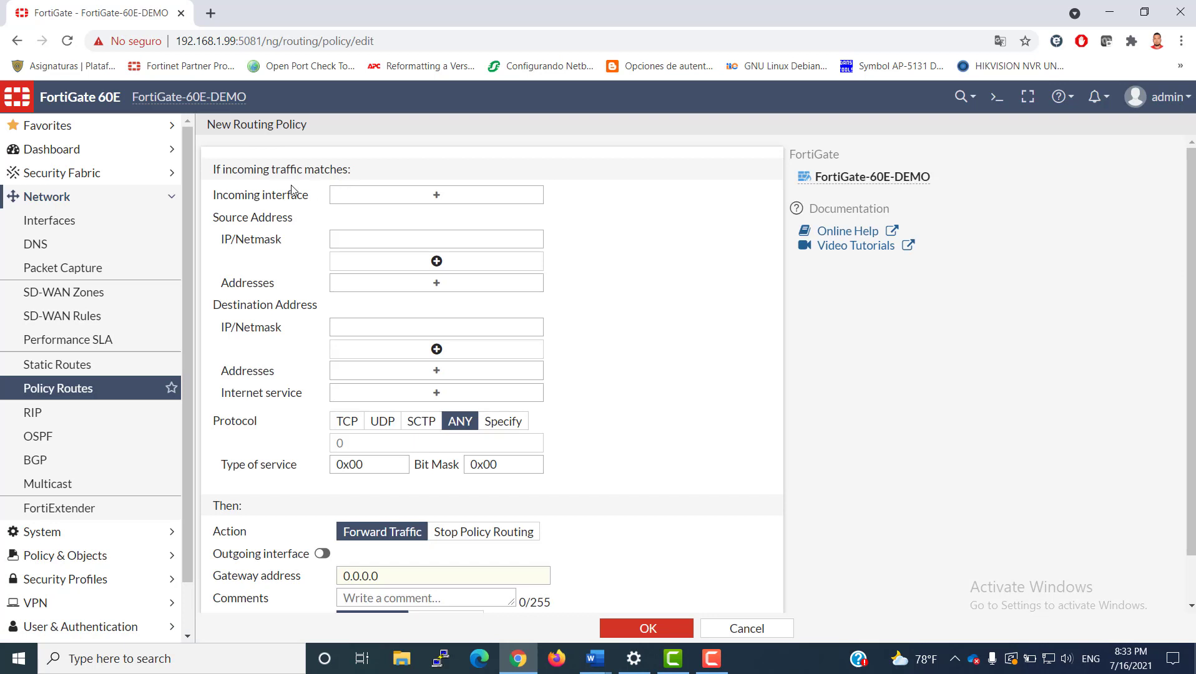
pyautogui.scroll(-1, 529, 219)
pyautogui.scroll(1, 530, 220)
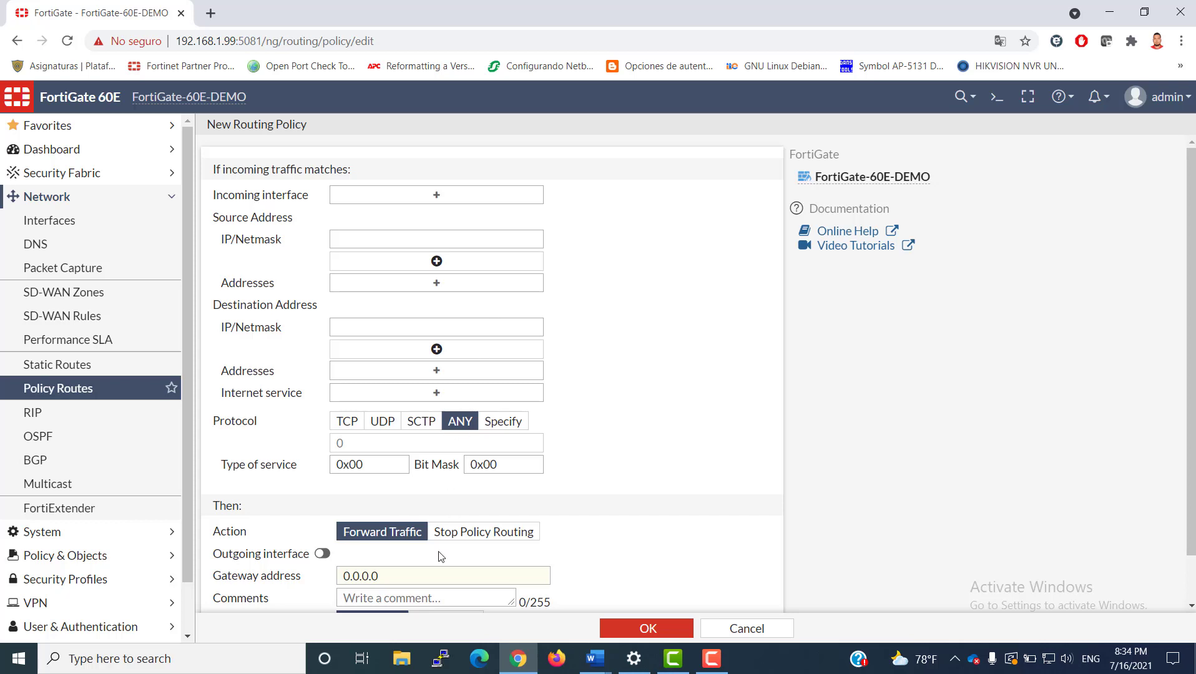
pyautogui.scroll(-1, 436, 555)
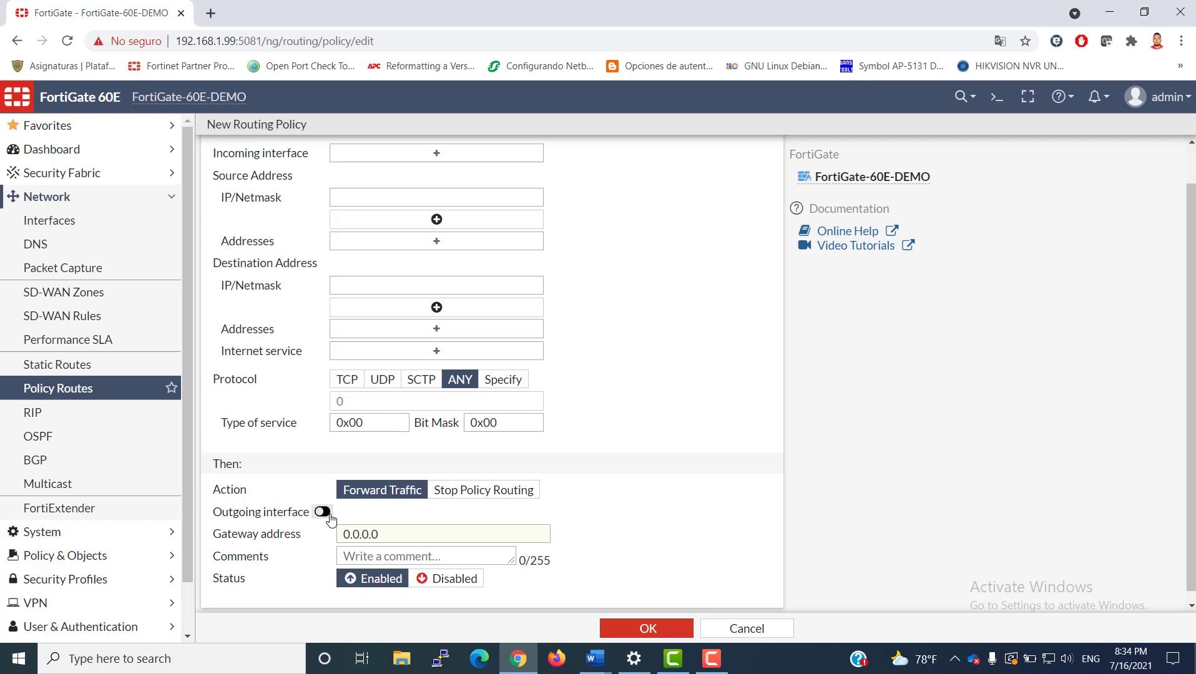
pyautogui.scroll(1, 331, 519)
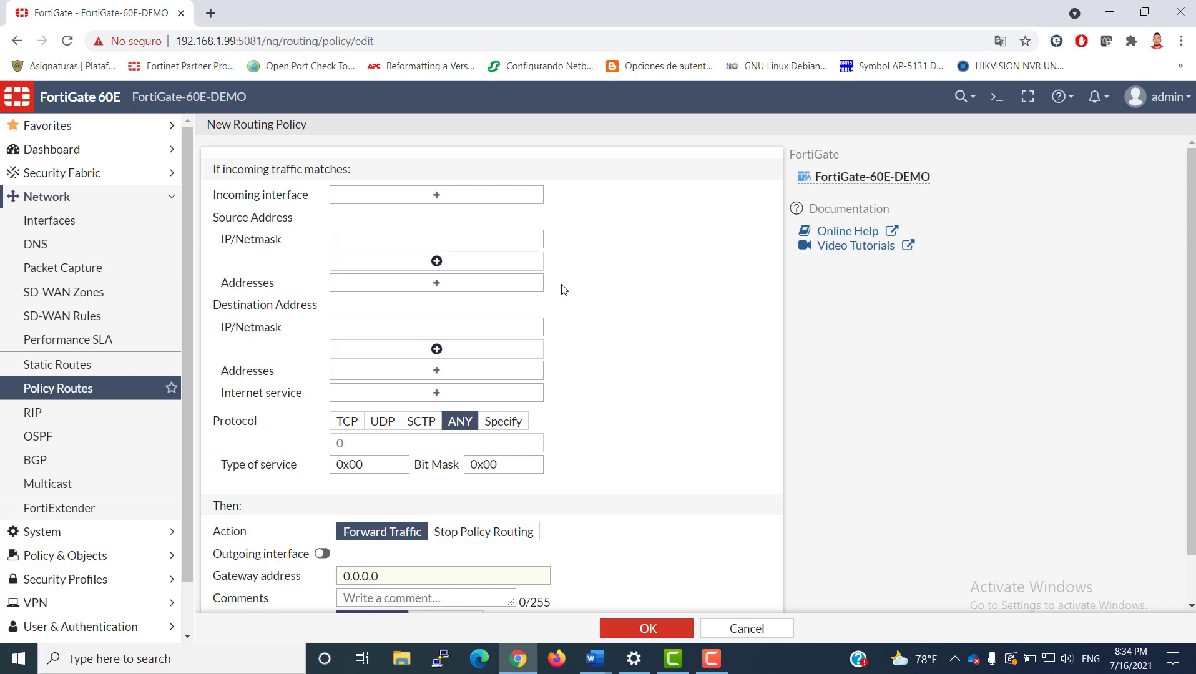
# Run ipconfig in a Command Prompt, find the LAN adapter's IPv4 address, and return to the routing policy form
pyautogui.press('super+r')
pyautogui.press('Return')
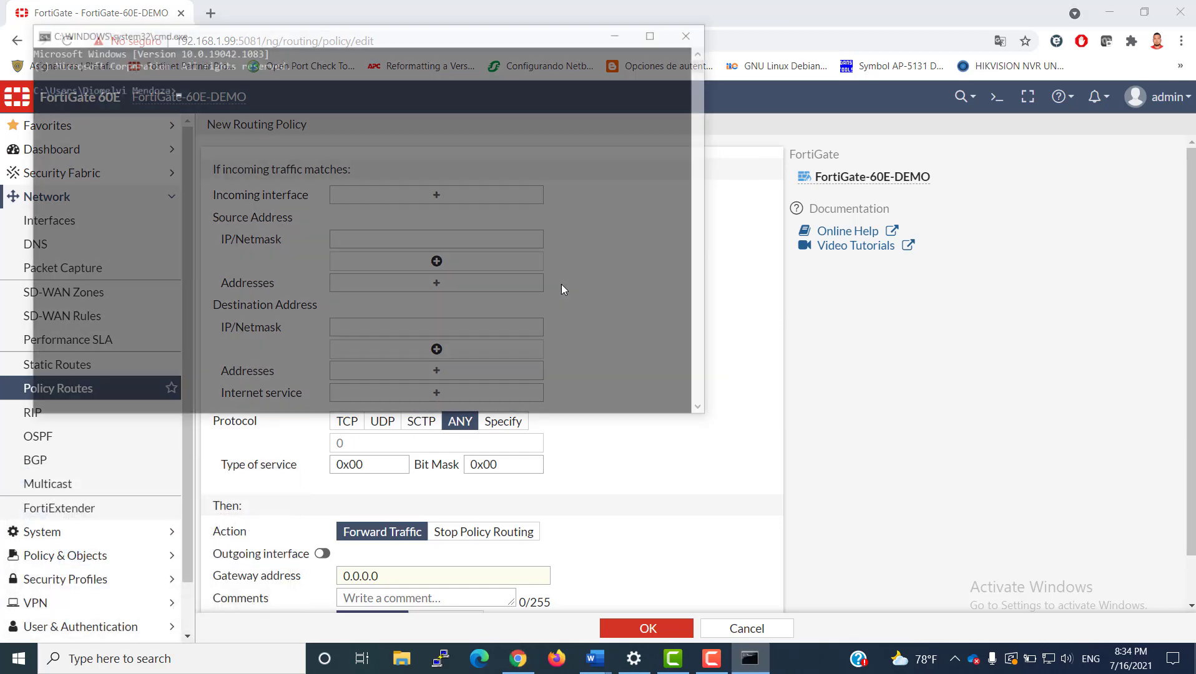
pyautogui.write('ipconfig')
pyautogui.press('Return')
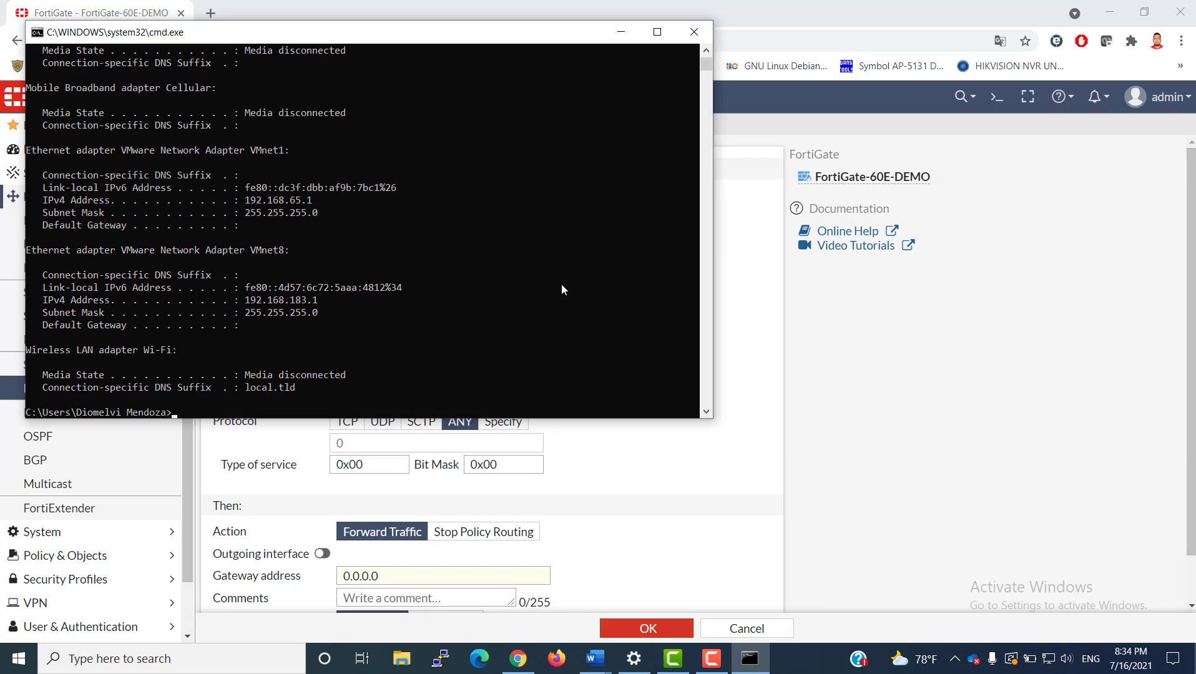
pyautogui.scroll(8, 428, 287)
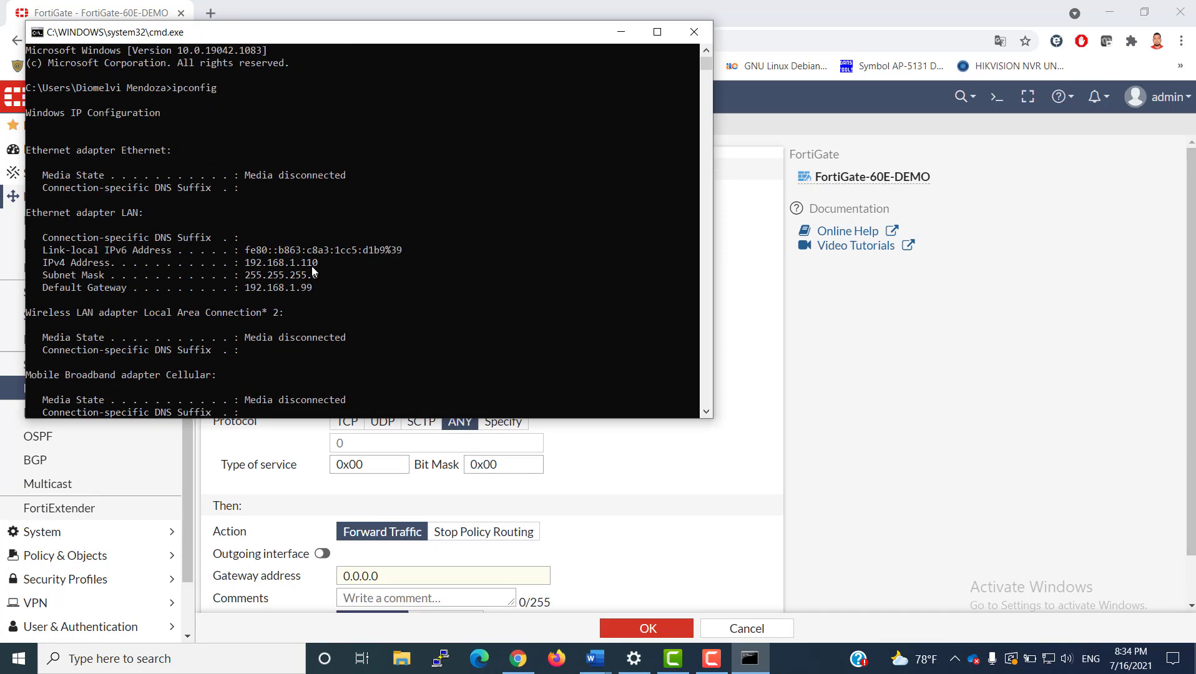
pyautogui.moveTo(318, 265); pyautogui.dragTo(250, 265)
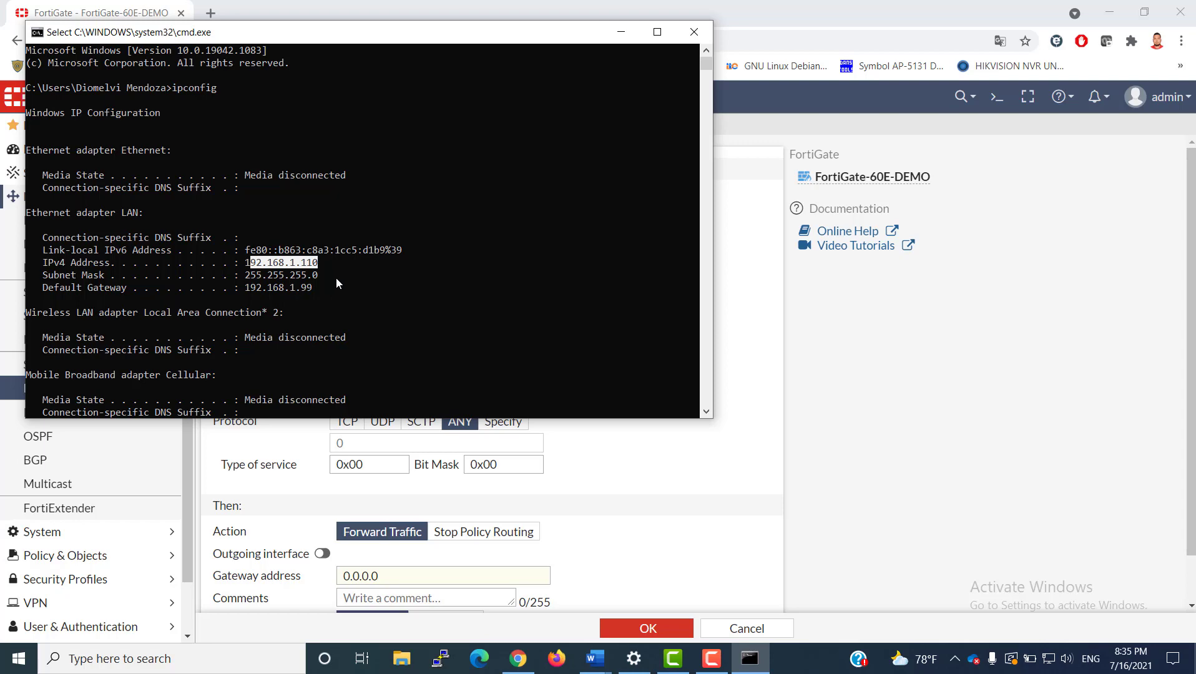
pyautogui.click(621, 32)
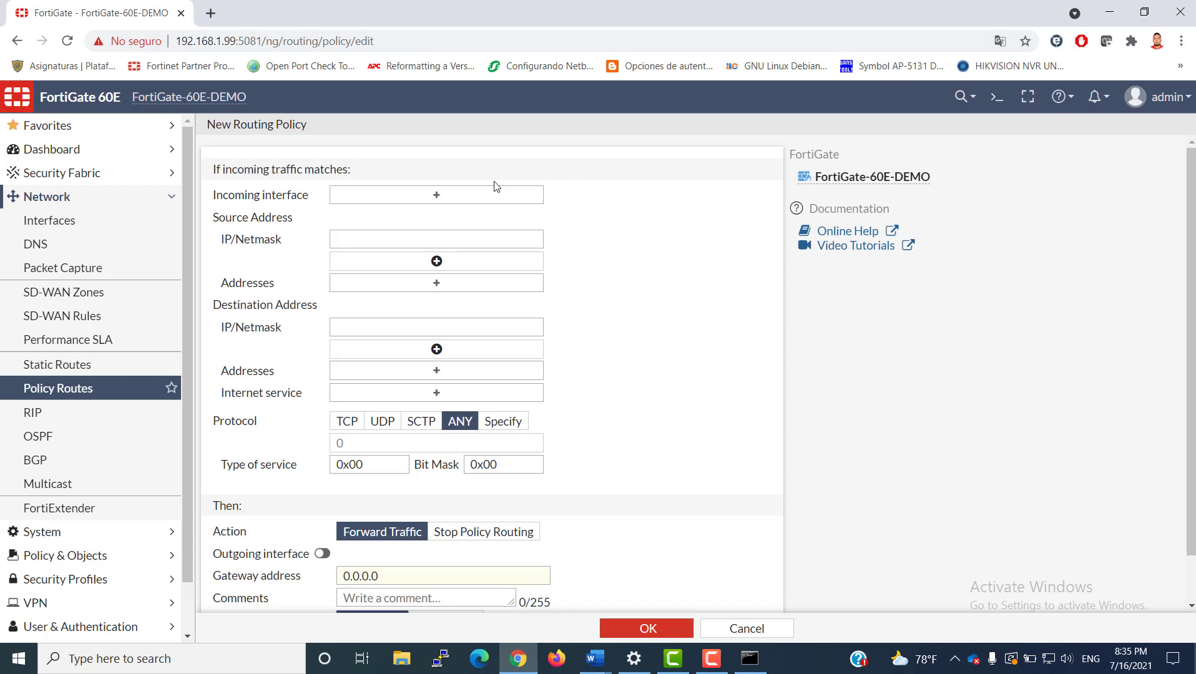
# Set the routing policy's incoming interface to internal
pyautogui.click(427, 195)
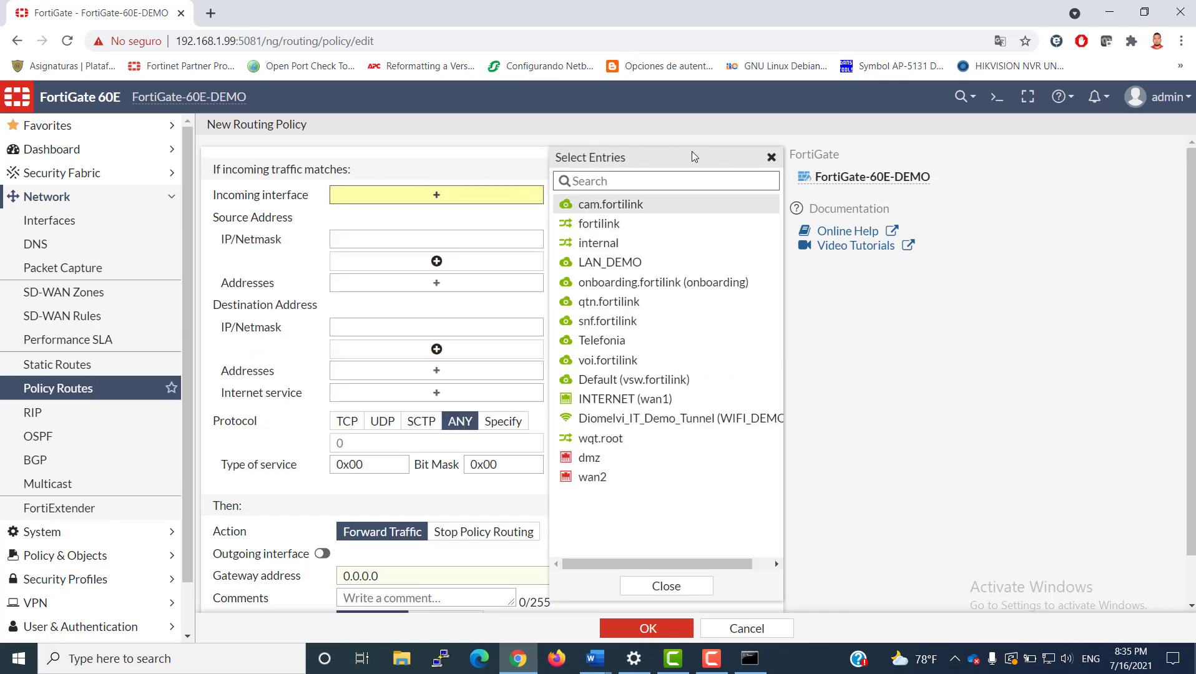
pyautogui.moveTo(601, 247)
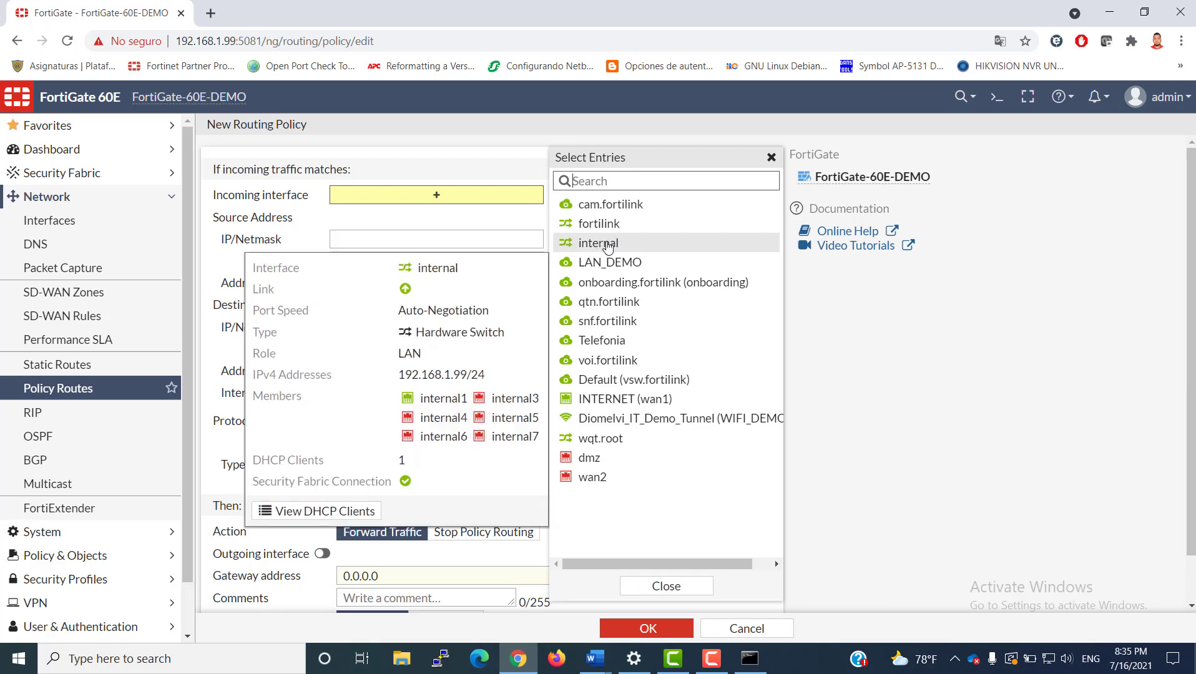
pyautogui.click(607, 248)
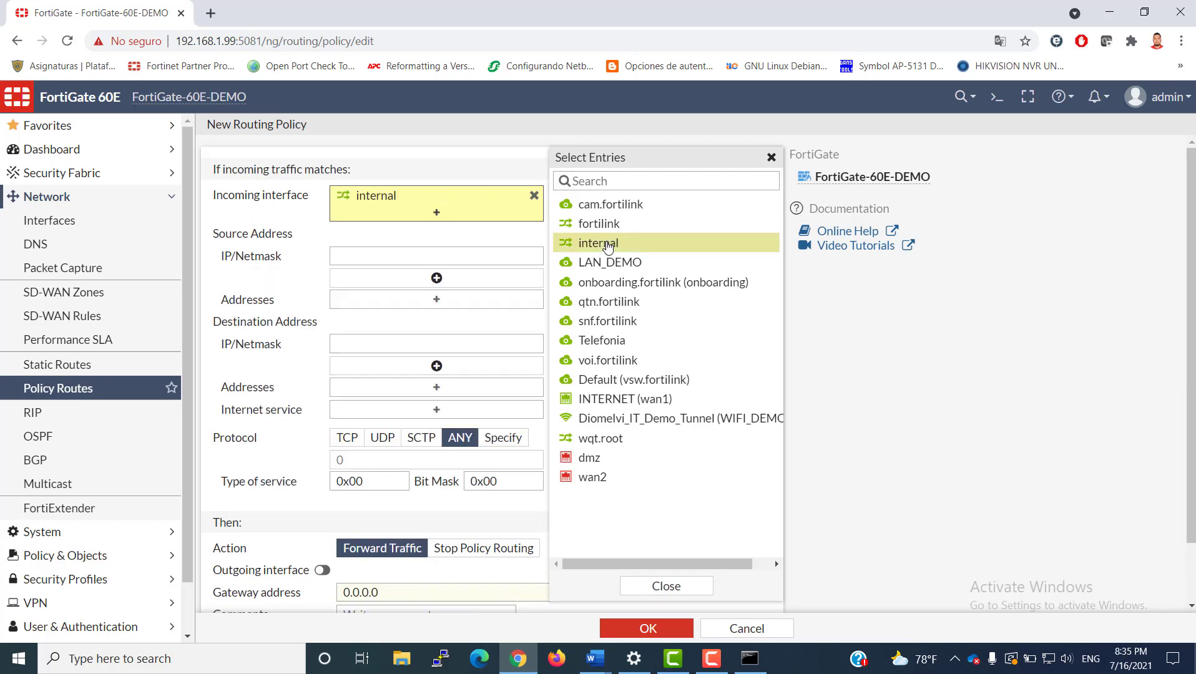
# Set the source address IP/Netmask to 192.168.1.110/32
pyautogui.click(417, 246)
pyautogui.click(402, 253)
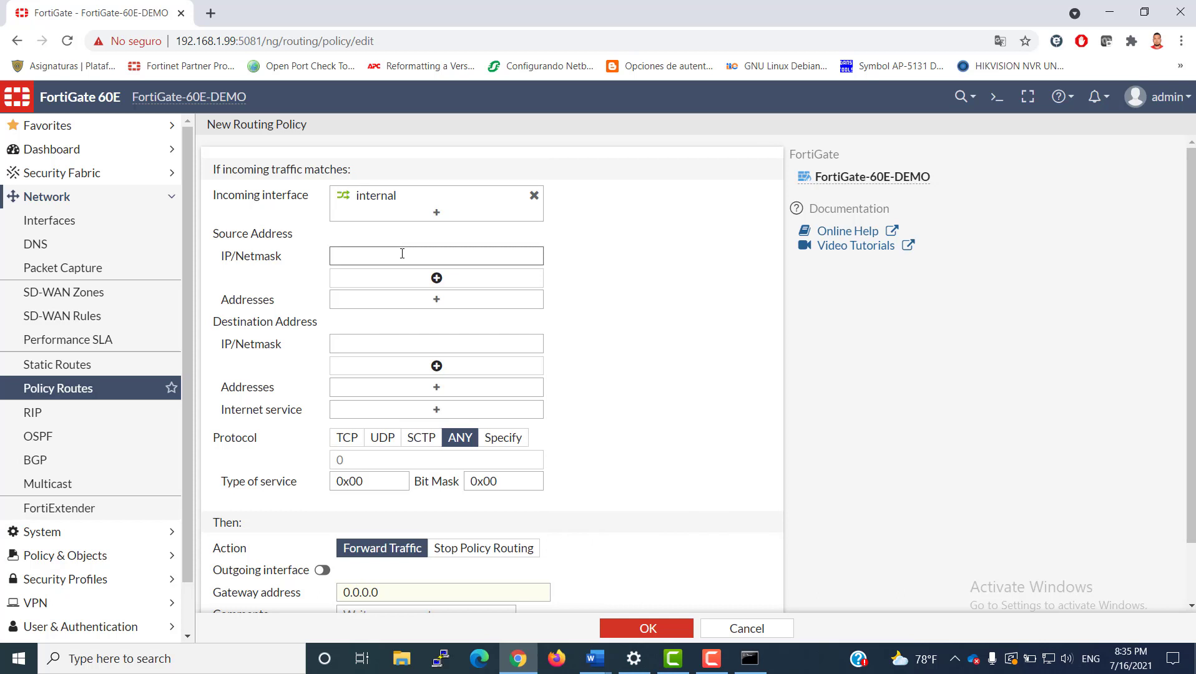
pyautogui.write('19')
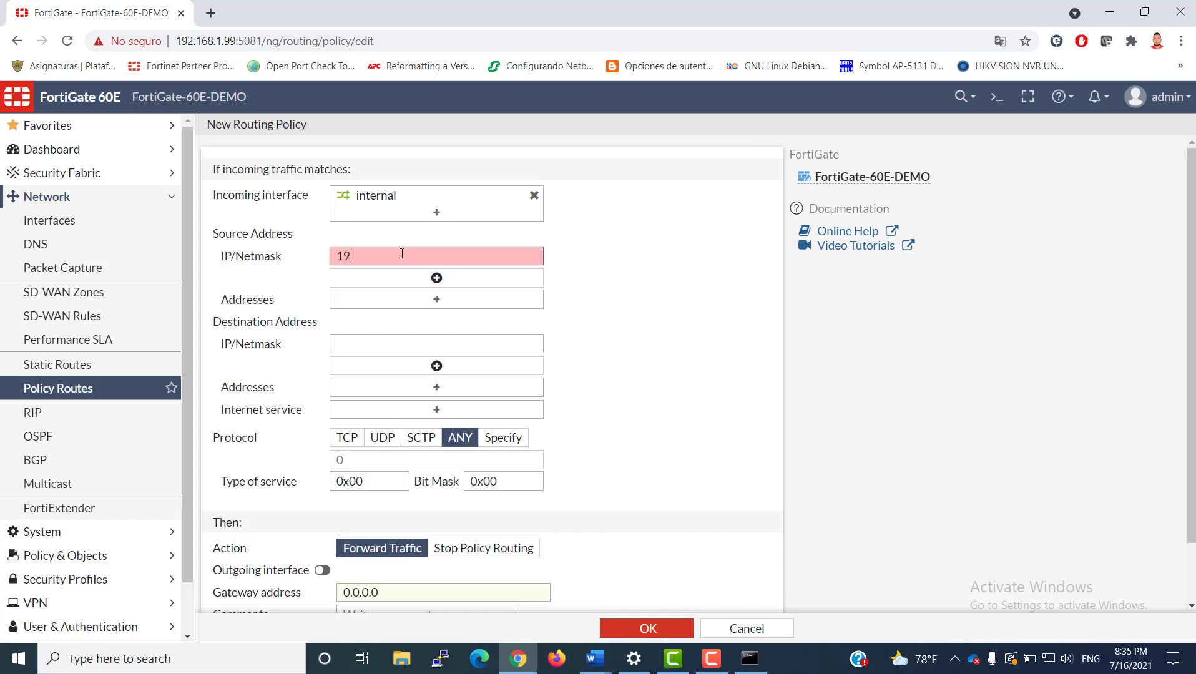
pyautogui.write('2.168.1.110/32')
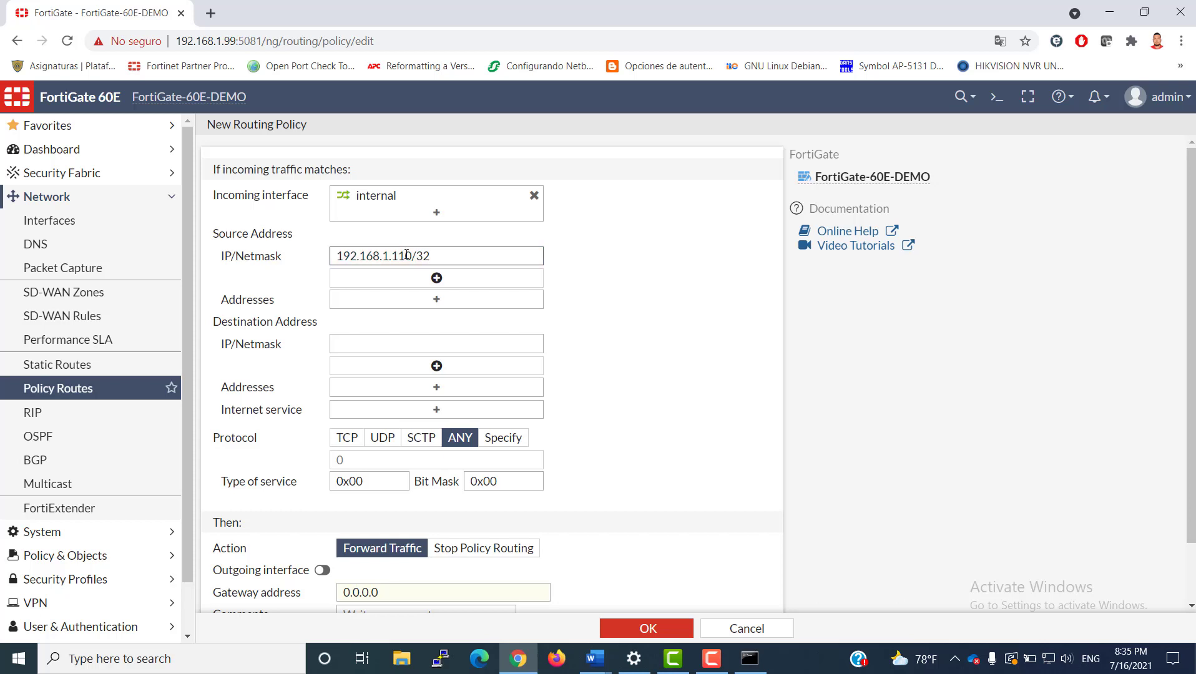
pyautogui.moveTo(443, 259); pyautogui.dragTo(299, 266)
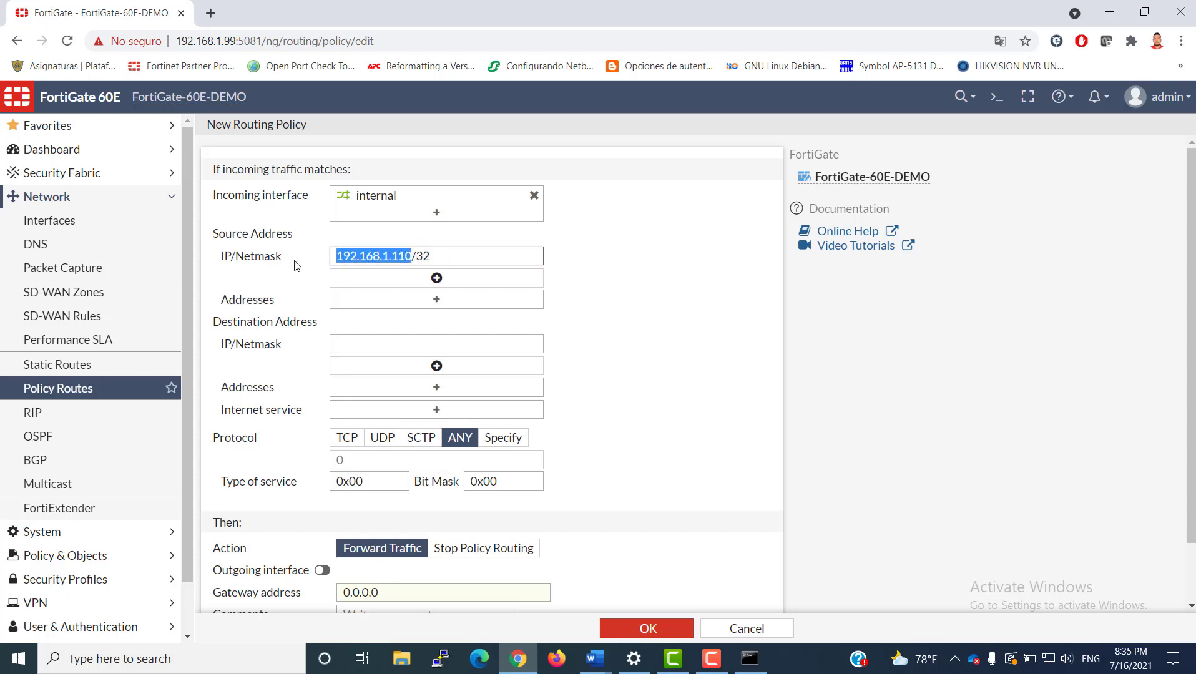
pyautogui.click(653, 307)
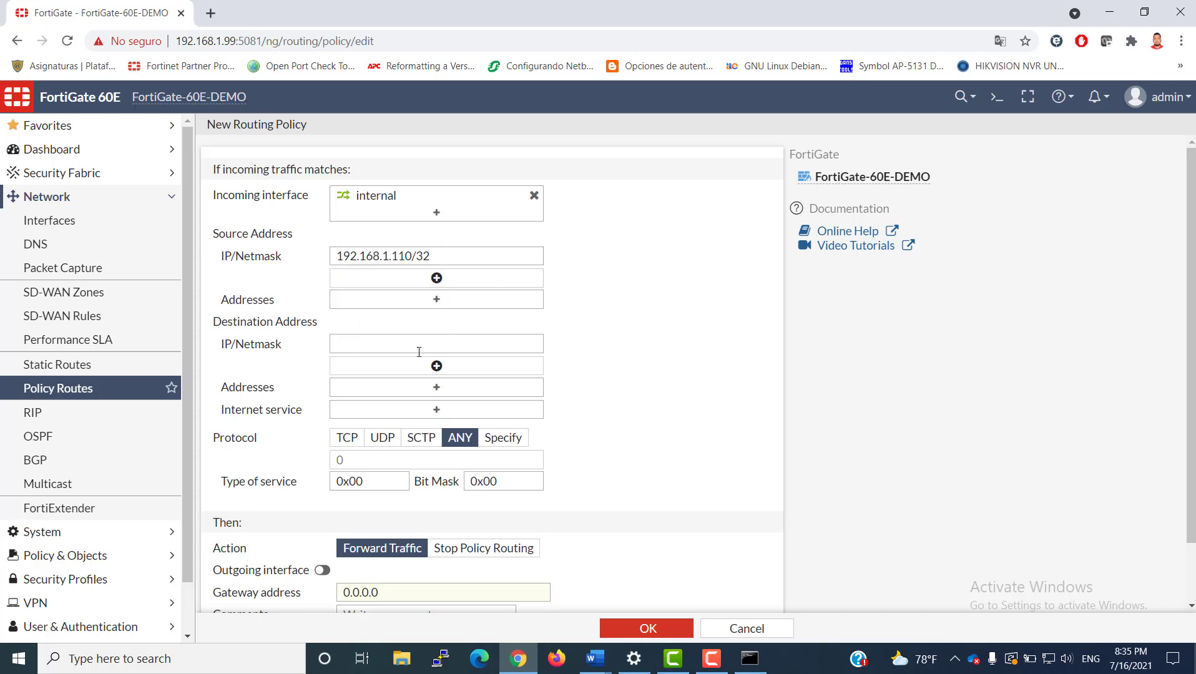
# Browse the internet services offered as destinations and filter them by "face", leaving the selection empty
pyautogui.click(370, 344)
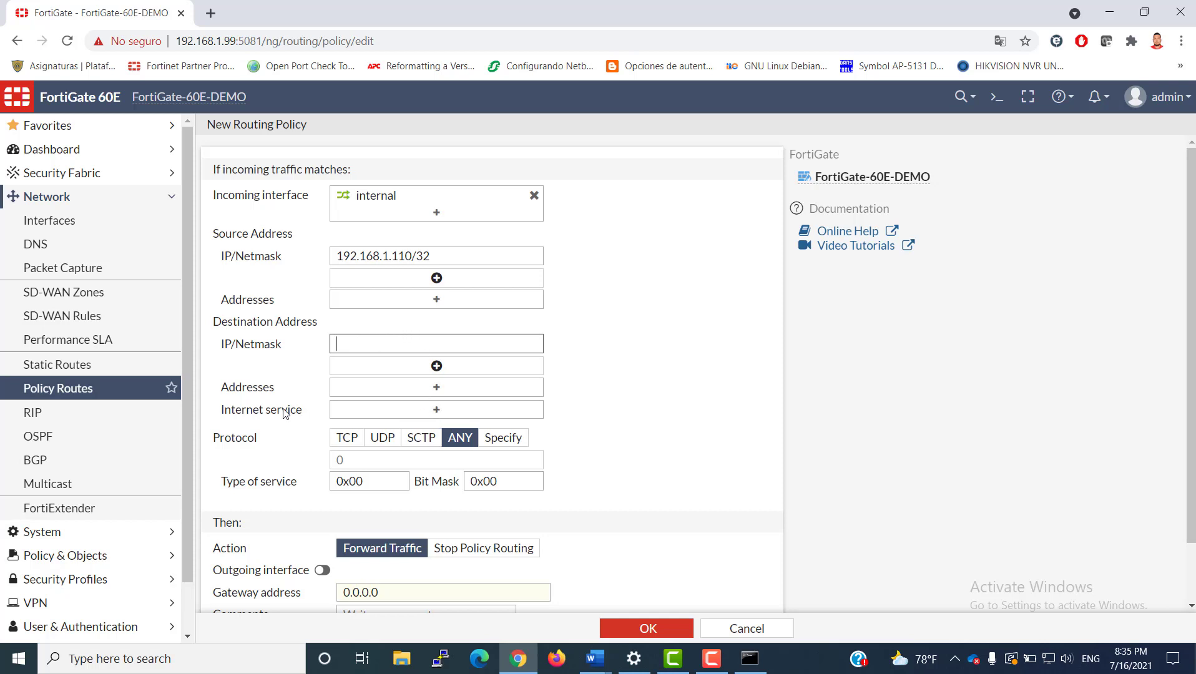
pyautogui.click(407, 416)
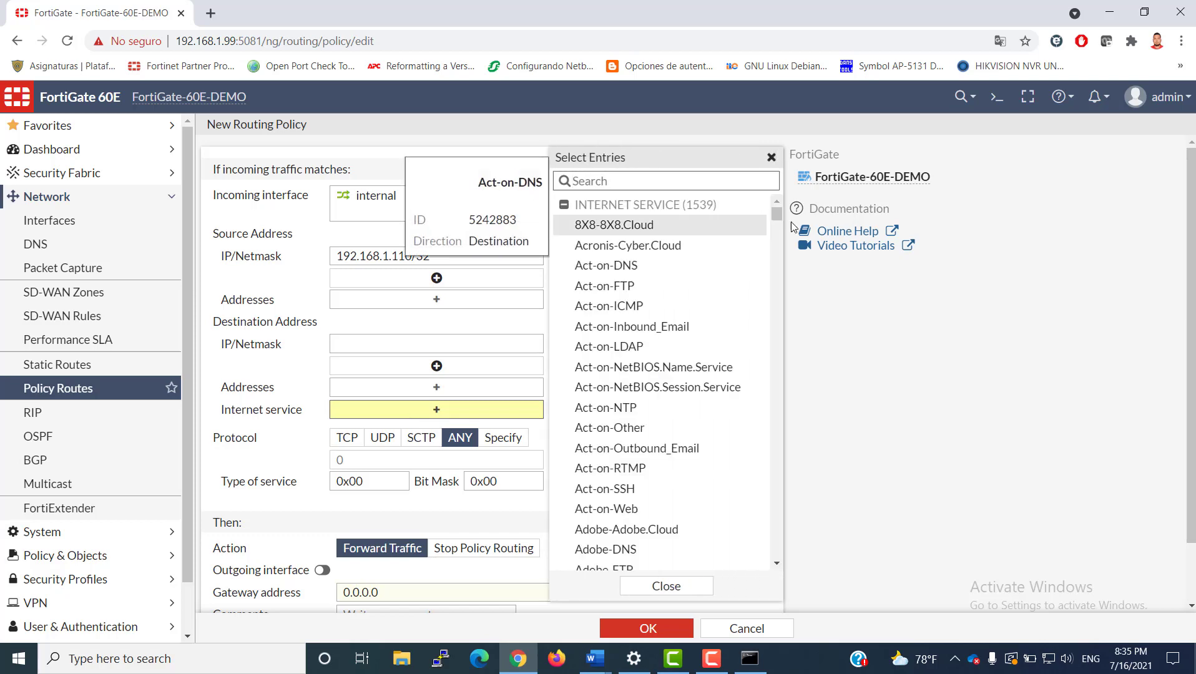
pyautogui.moveTo(779, 216); pyautogui.dragTo(766, 488)
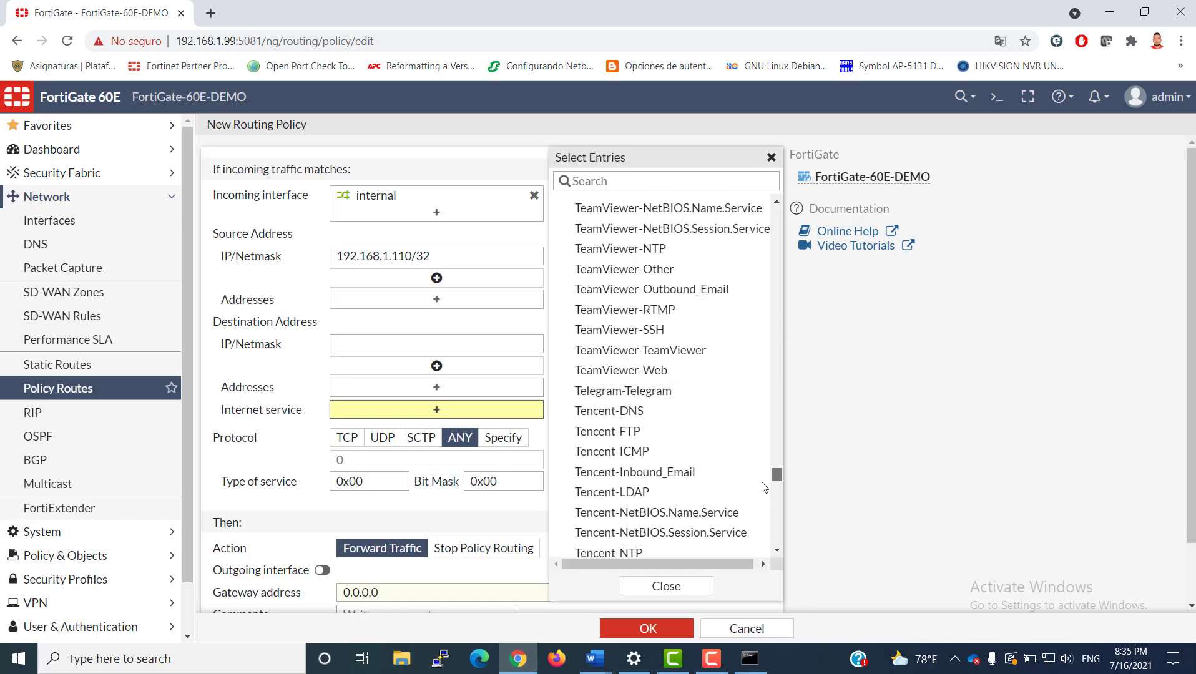
pyautogui.click(595, 180)
pyautogui.write('face')
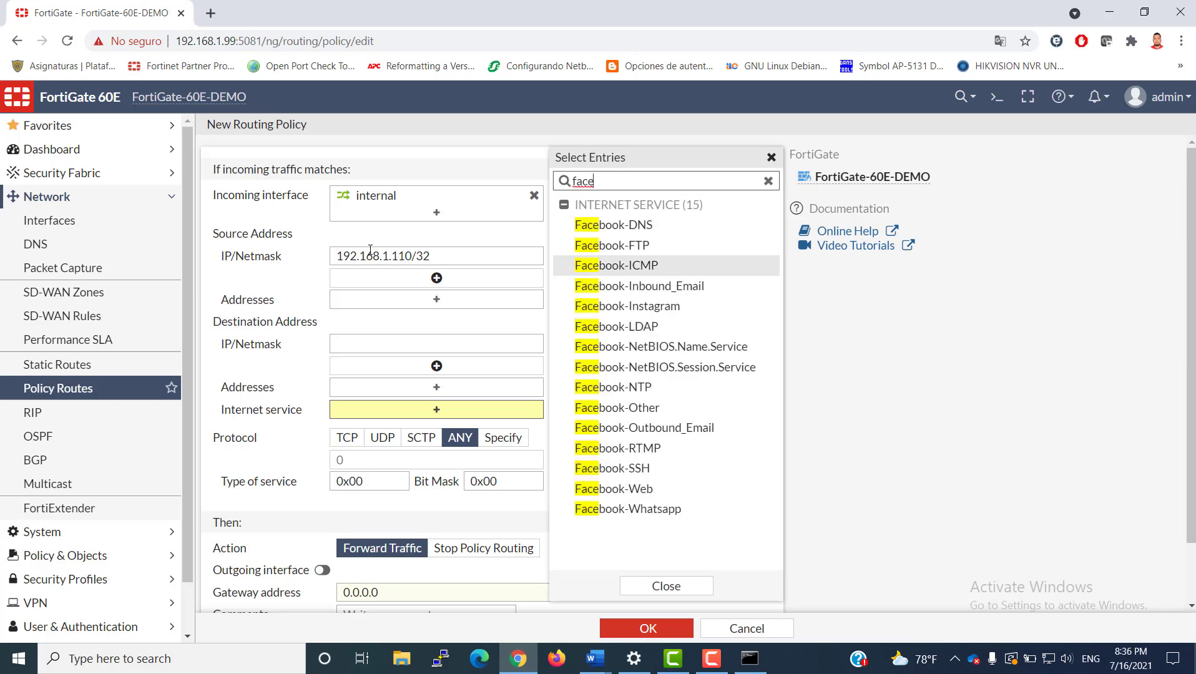
pyautogui.press('Down')
pyautogui.press('Down')
pyautogui.press('Down')
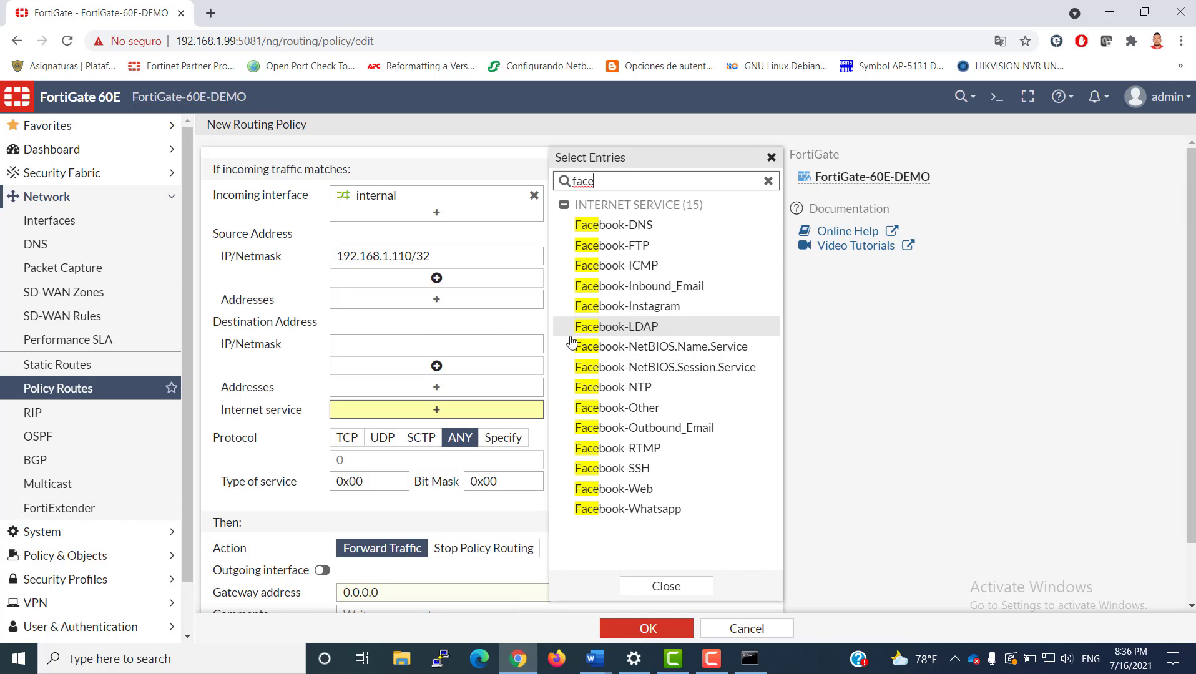
pyautogui.moveTo(609, 337)
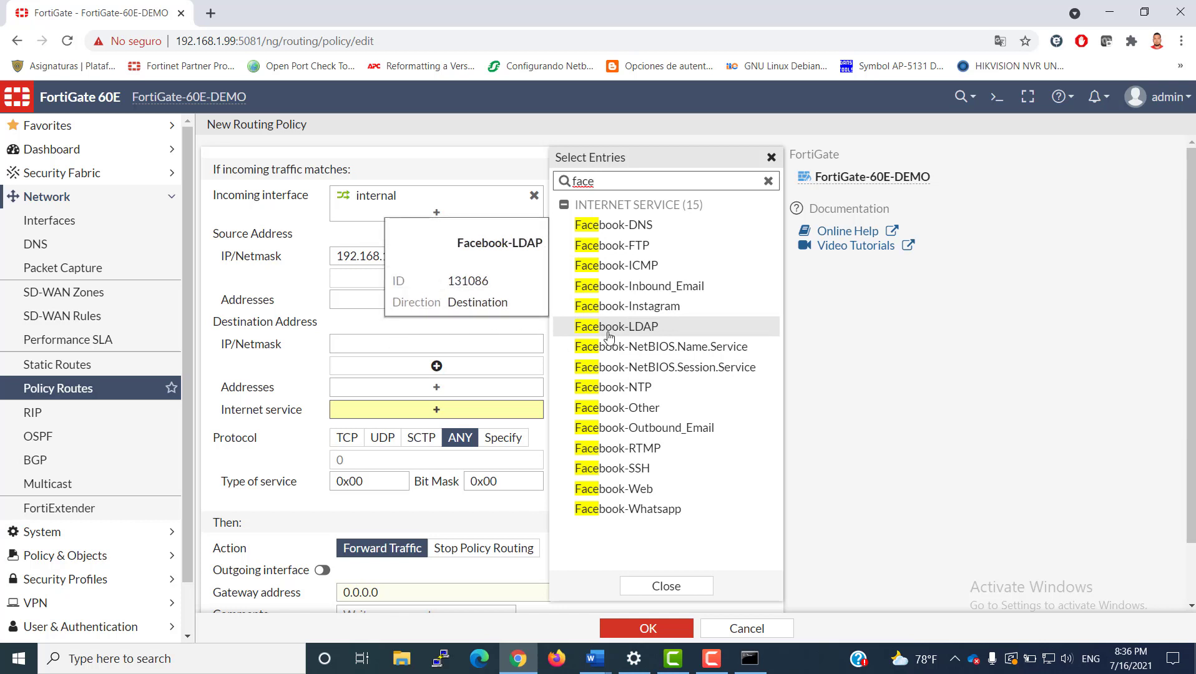
pyautogui.click(848, 419)
# Switch the routing policy's action to Stop Policy Routing and back to Forward Traffic
pyautogui.scroll(-1, 601, 491)
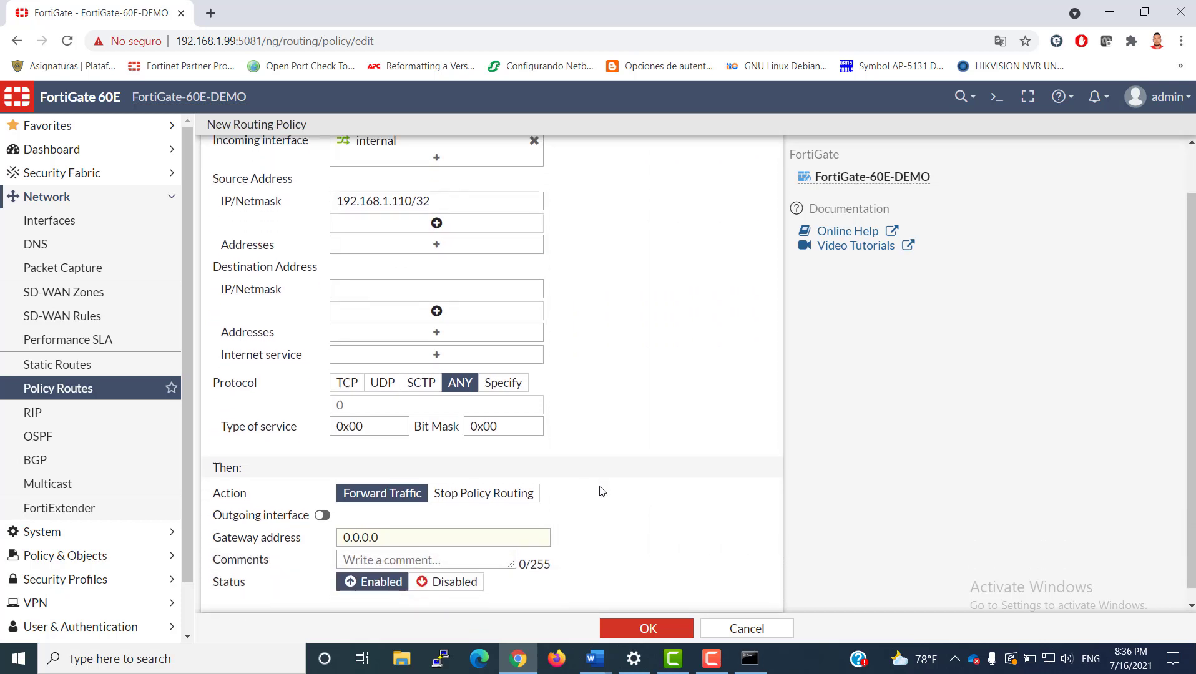
pyautogui.scroll(-1, 467, 484)
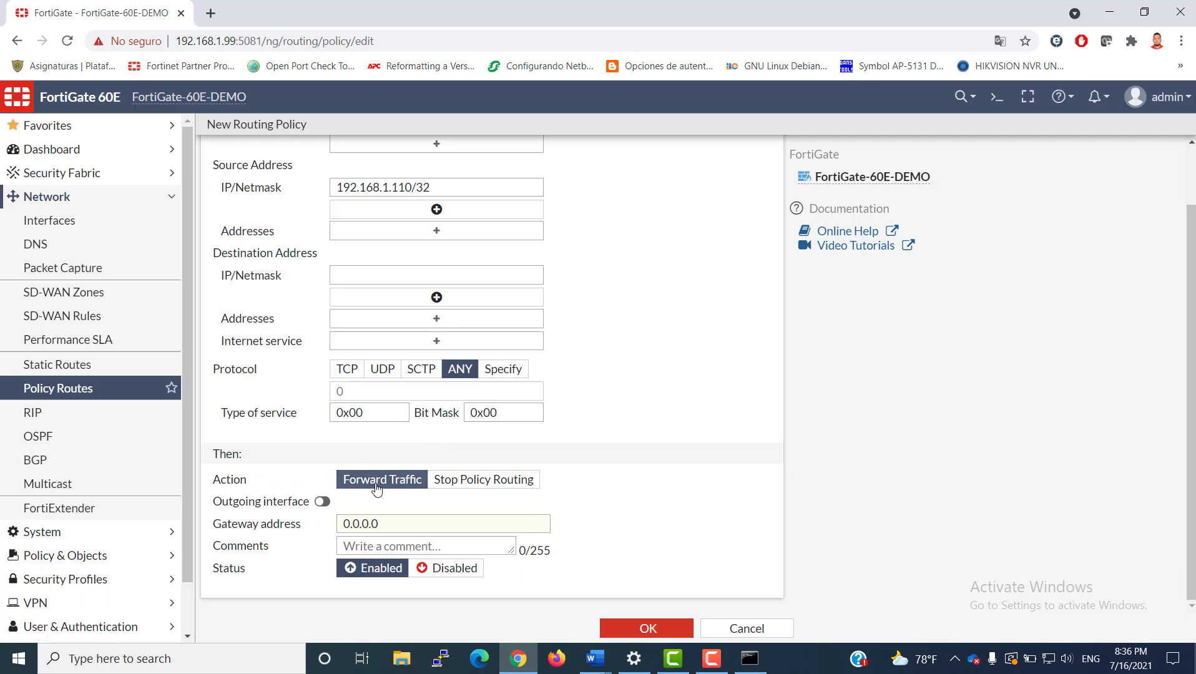
pyautogui.click(484, 480)
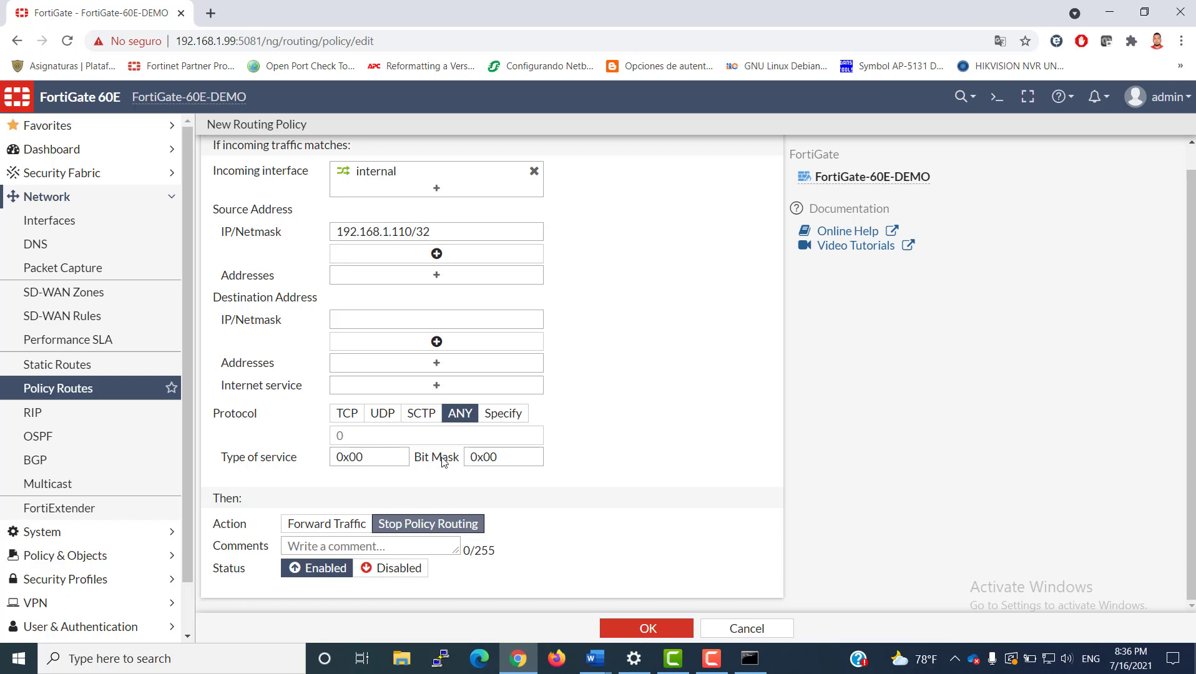
pyautogui.click(351, 524)
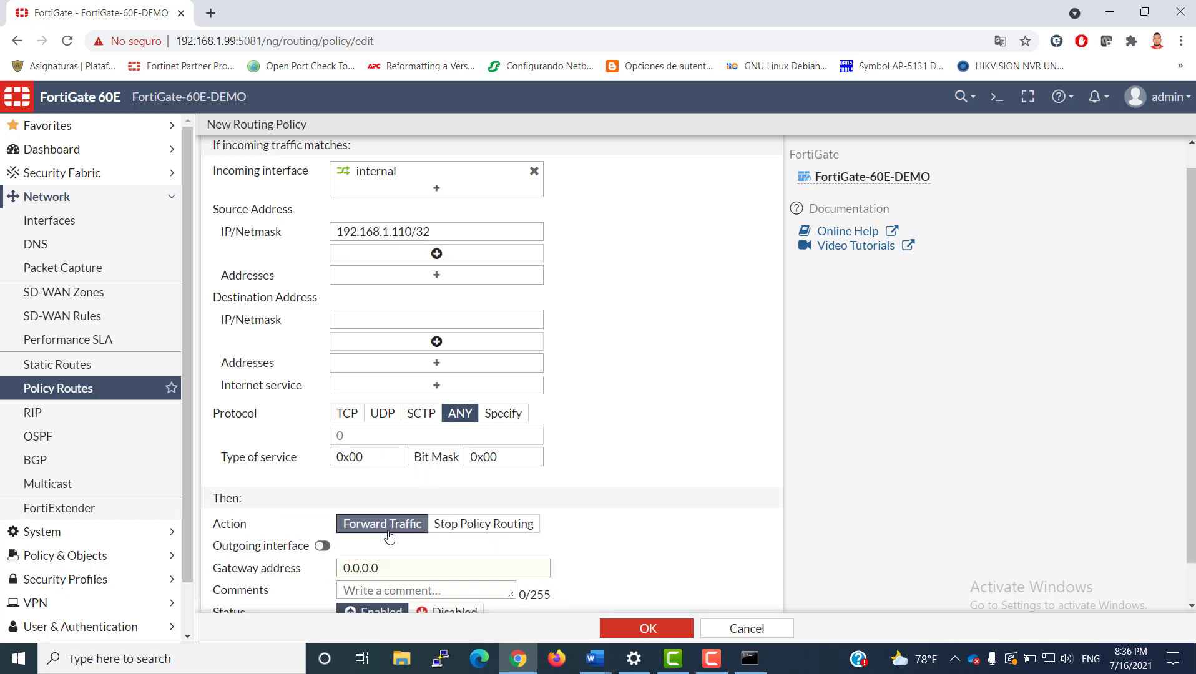
# Enable the outgoing interface for the forwarded traffic and set it to INTERNET (wan1)
pyautogui.scroll(-1, 403, 544)
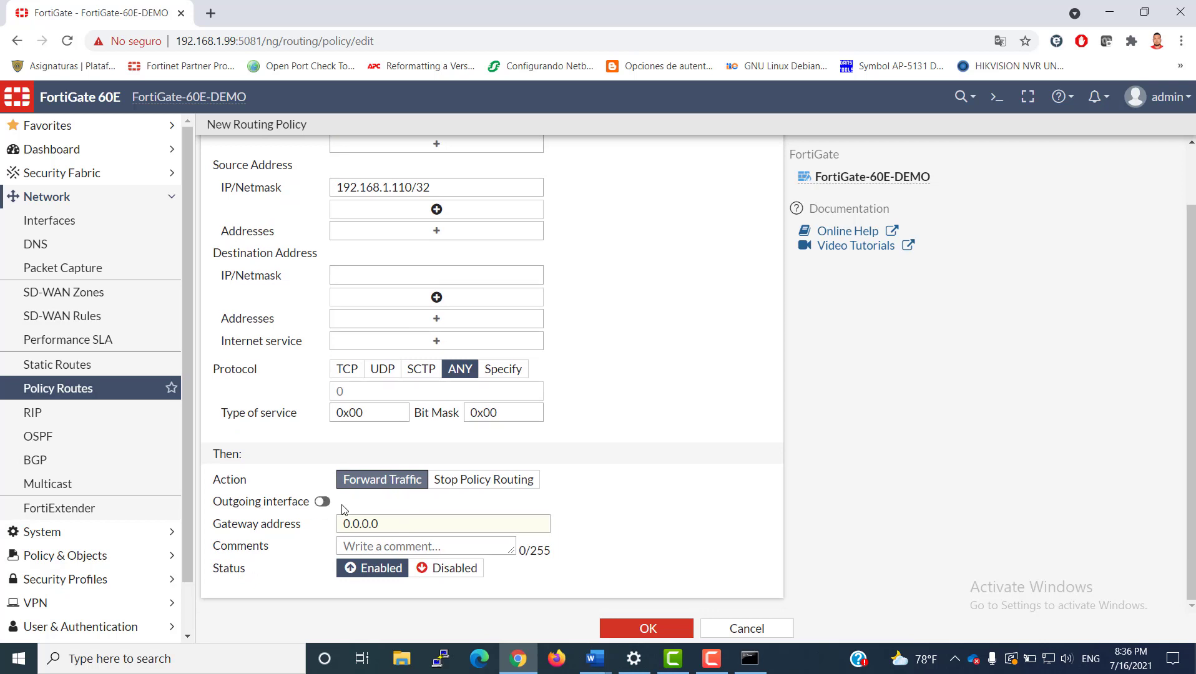
pyautogui.click(322, 501)
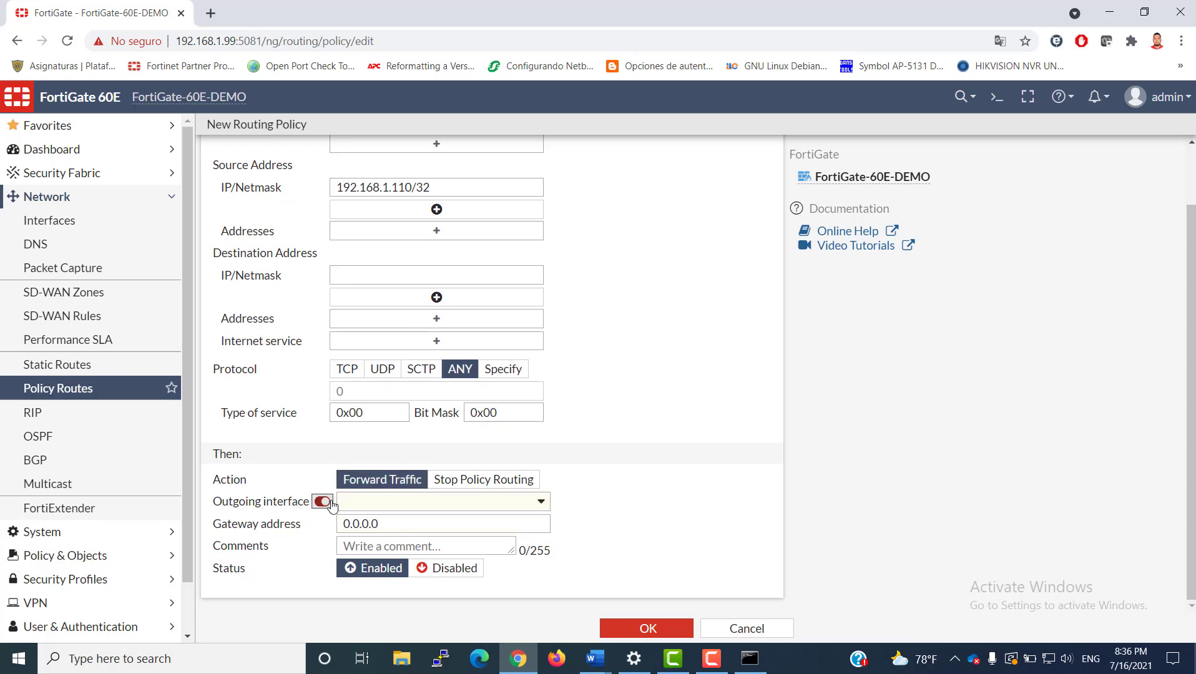
pyautogui.click(409, 506)
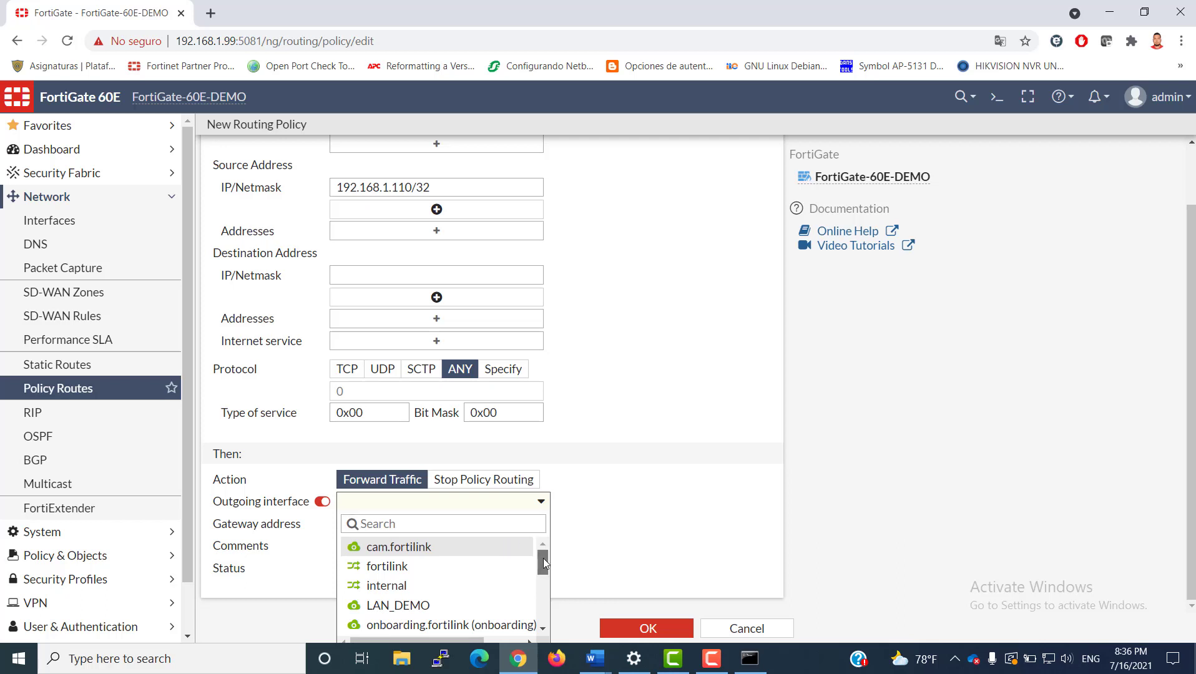
pyautogui.moveTo(543, 558); pyautogui.dragTo(543, 573)
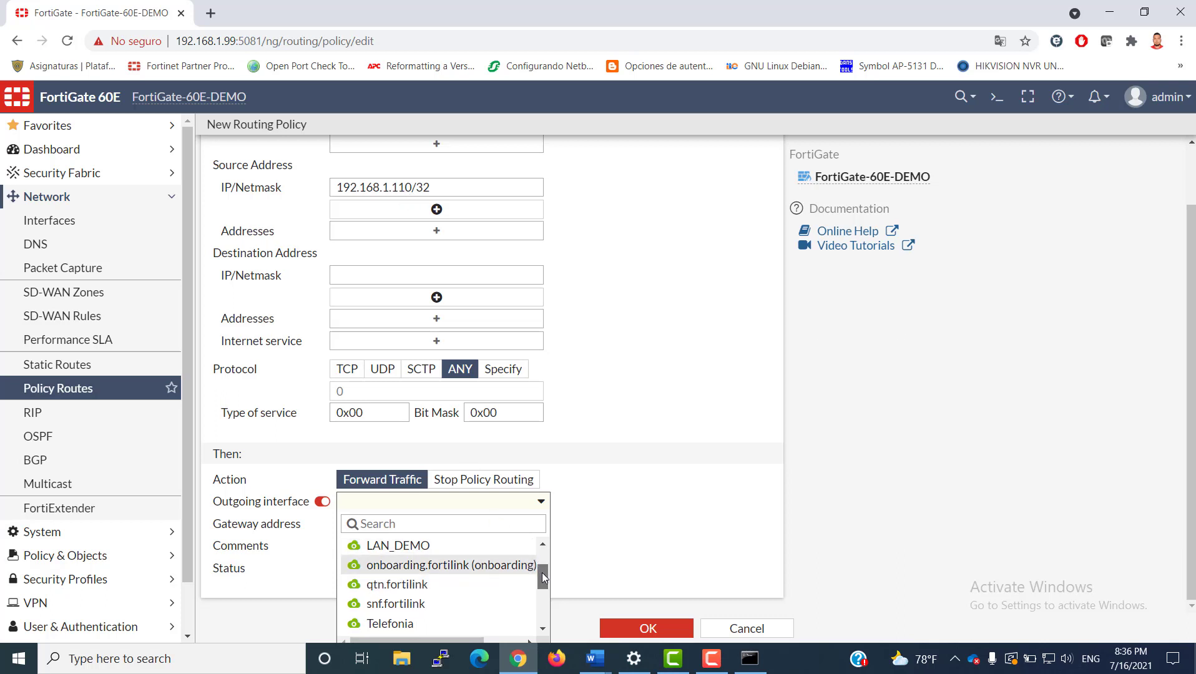
pyautogui.moveTo(542, 573); pyautogui.dragTo(542, 602)
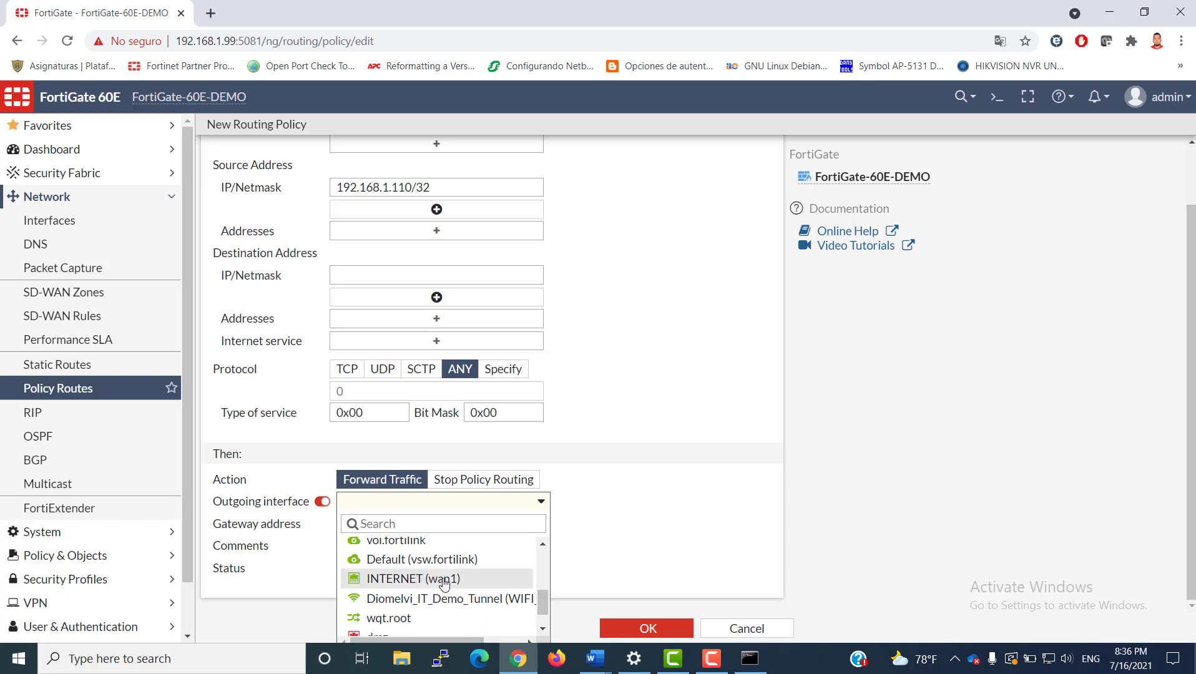
pyautogui.moveTo(437, 582)
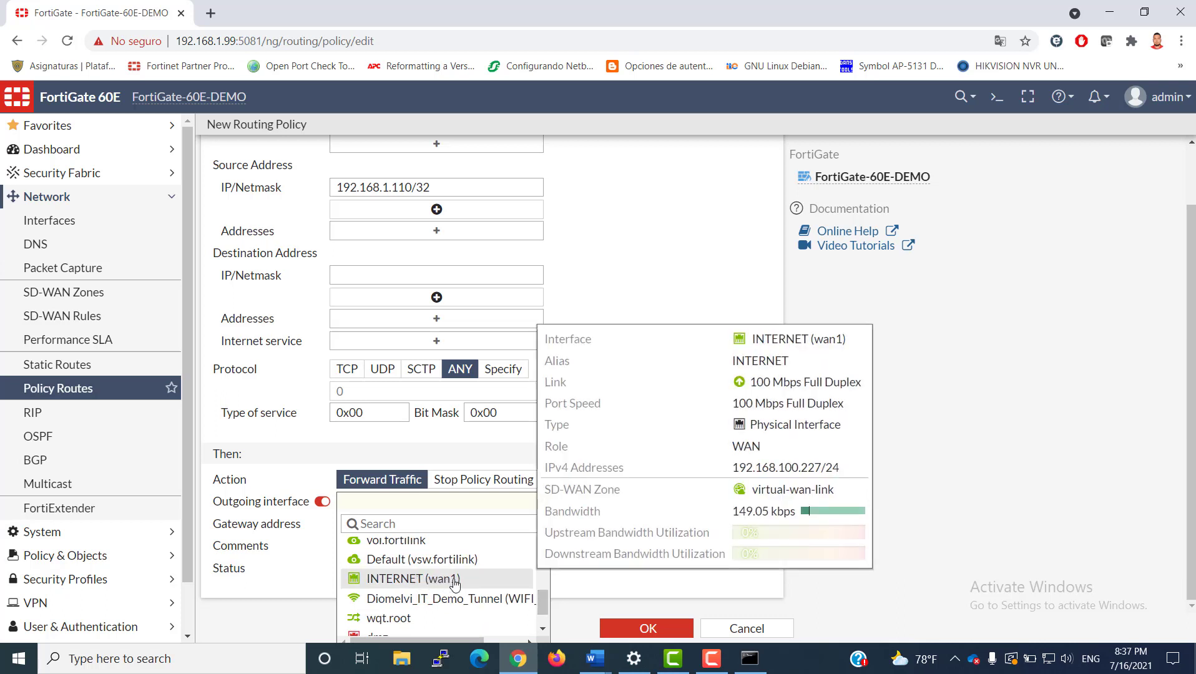
pyautogui.click(453, 580)
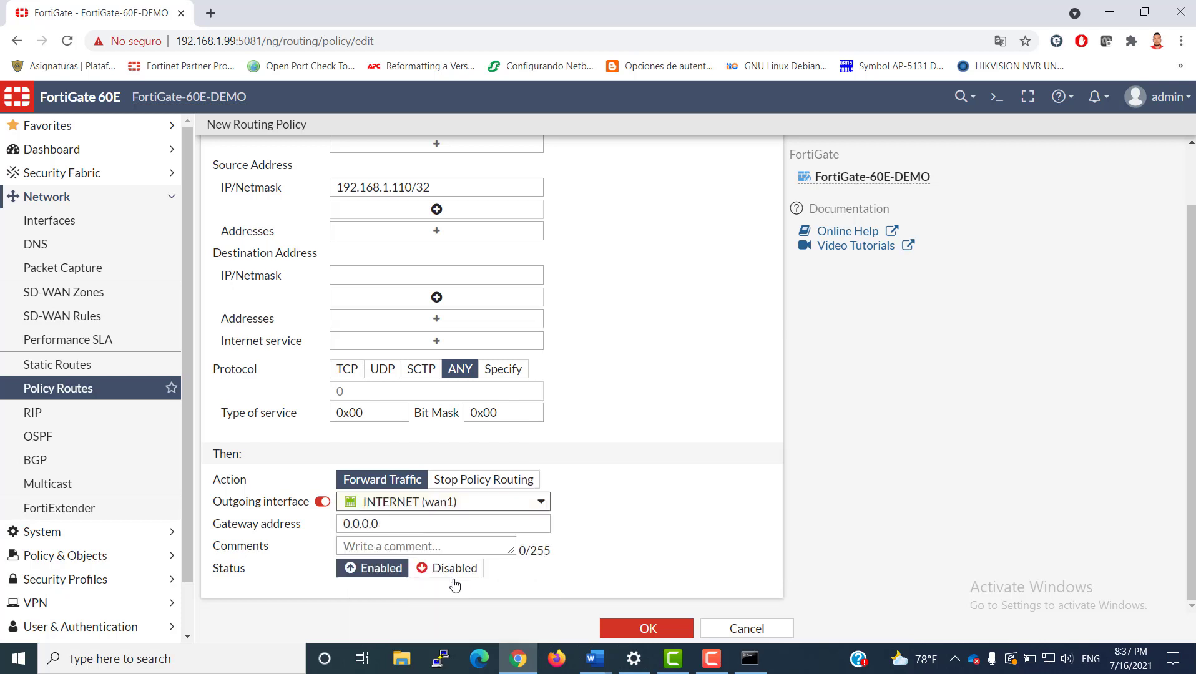
# Copy the wan1 interface's IPv4 address, 192.168.100.227, from its details into the gateway address
pyautogui.click(414, 525)
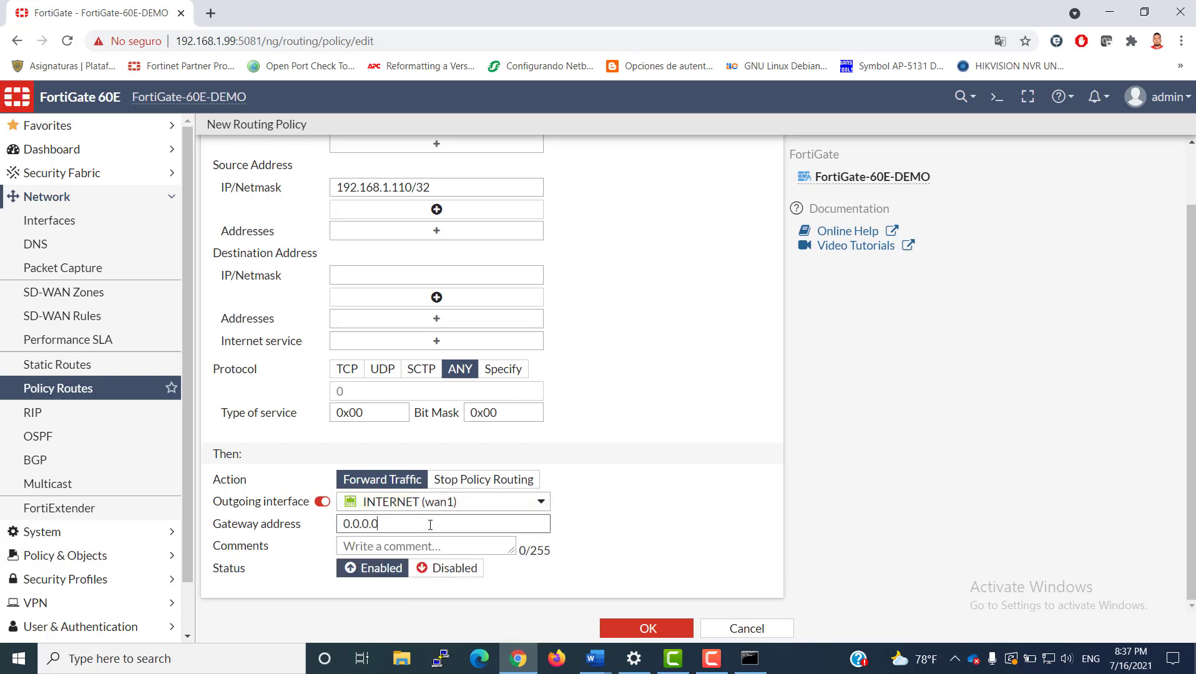
pyautogui.doubleClick(414, 524)
pyautogui.moveTo(390, 502)
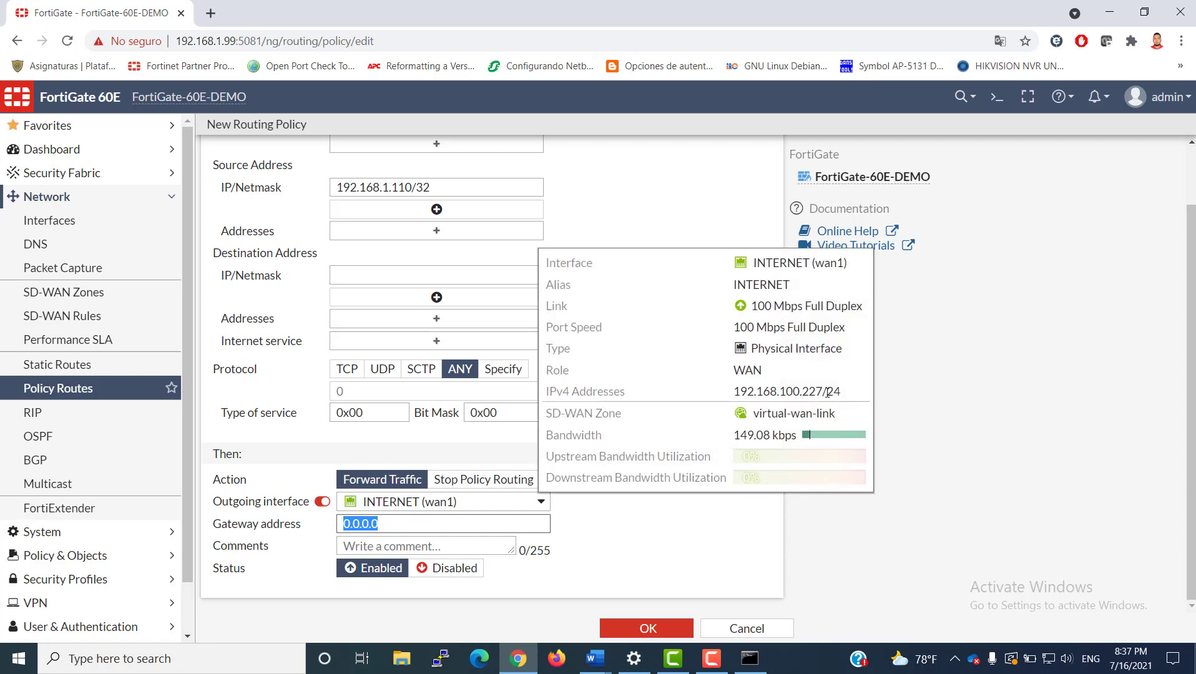
pyautogui.moveTo(823, 392); pyautogui.dragTo(726, 390)
pyautogui.hotkey('ctrl', 'c')
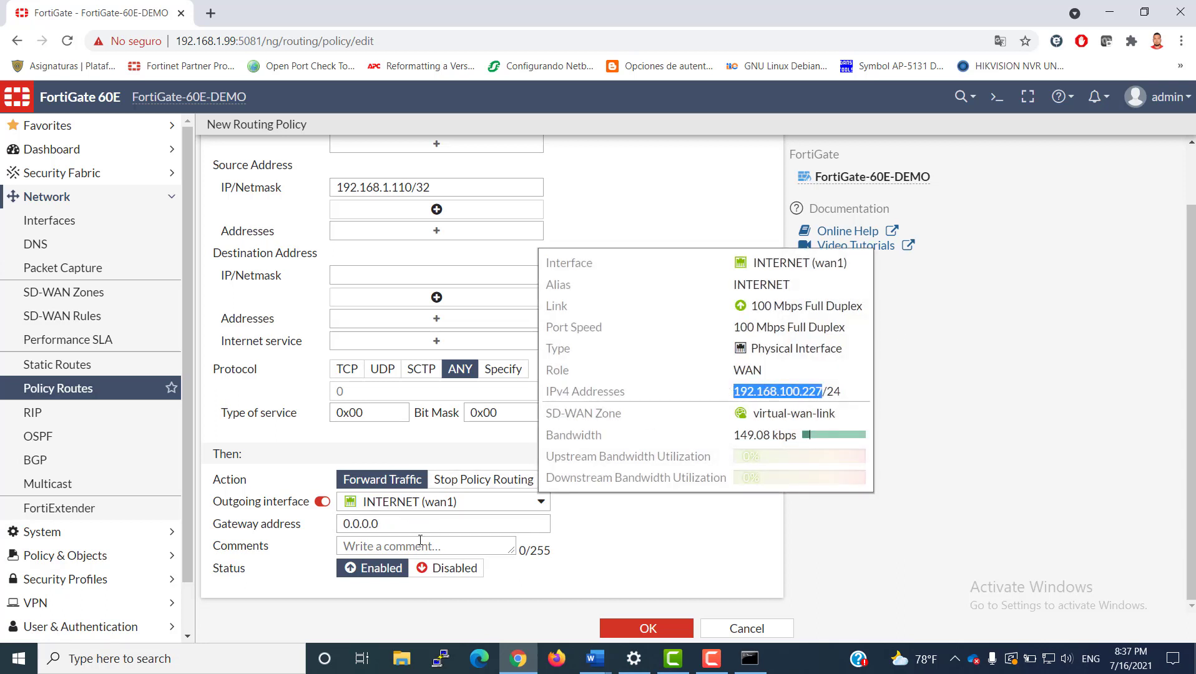
pyautogui.doubleClick(375, 525)
pyautogui.hotkey('ctrl', 'v')
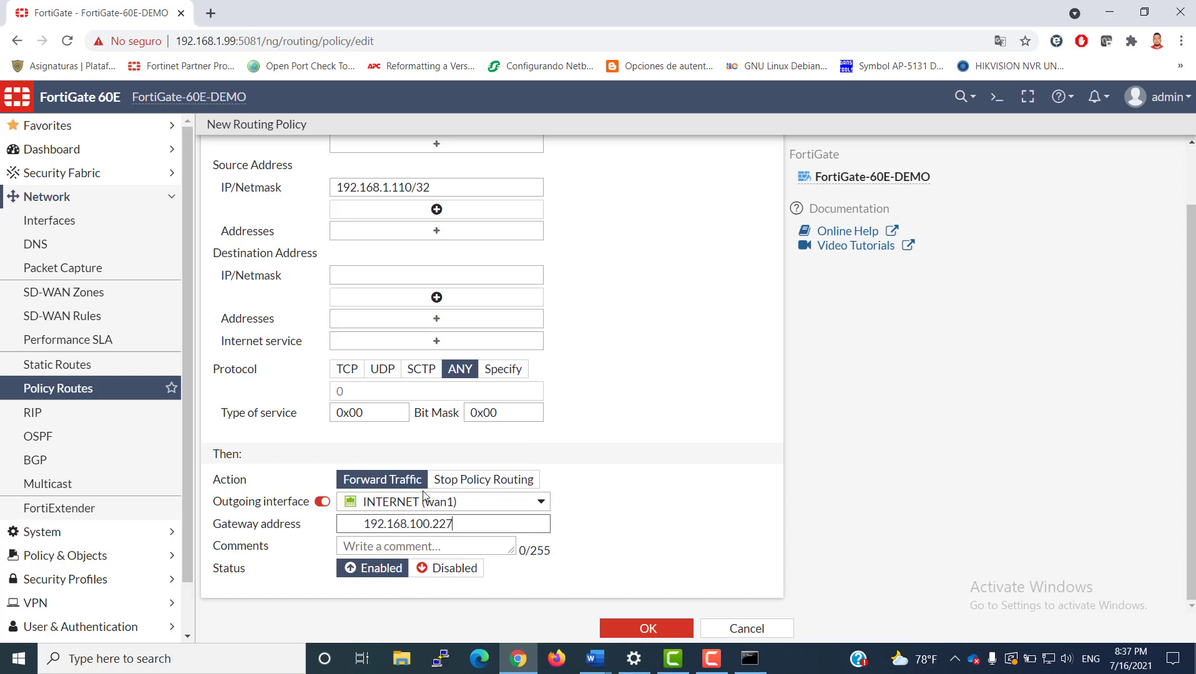
# Remove the leading spaces from the gateway address and change its last octet to make it 192.168.100.1
pyautogui.click(365, 525)
pyautogui.press('BackSpace')
pyautogui.press('BackSpace')
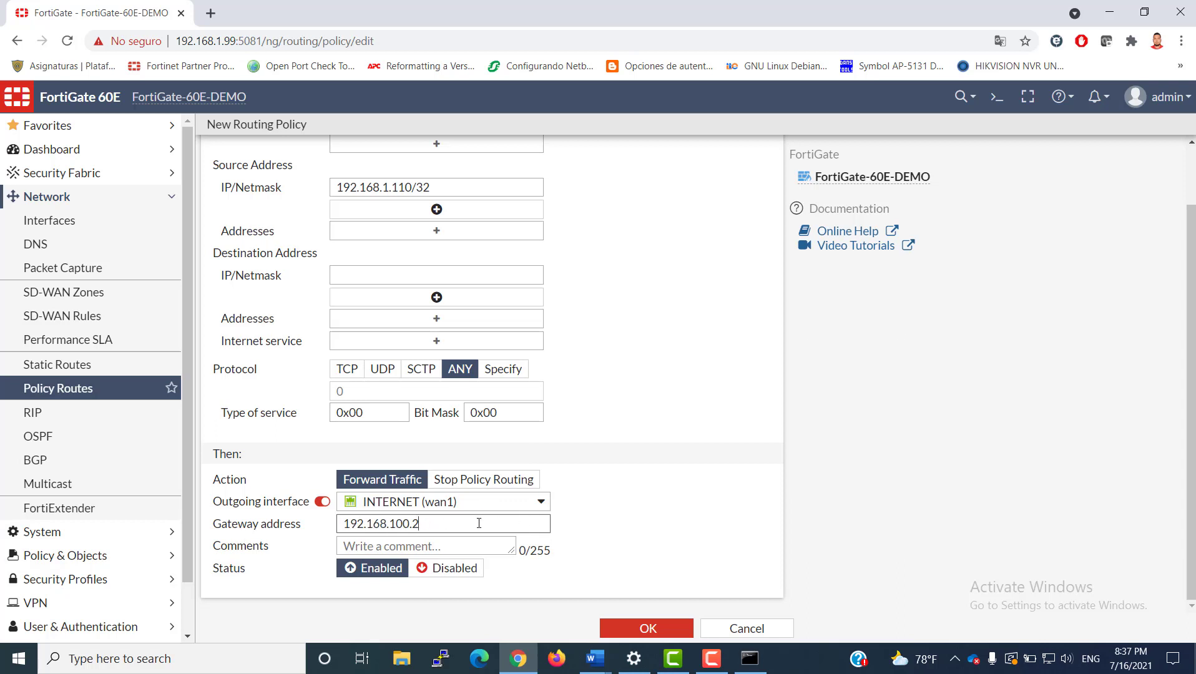
pyautogui.press('BackSpace')
pyautogui.write('1')
pyautogui.click(375, 547)
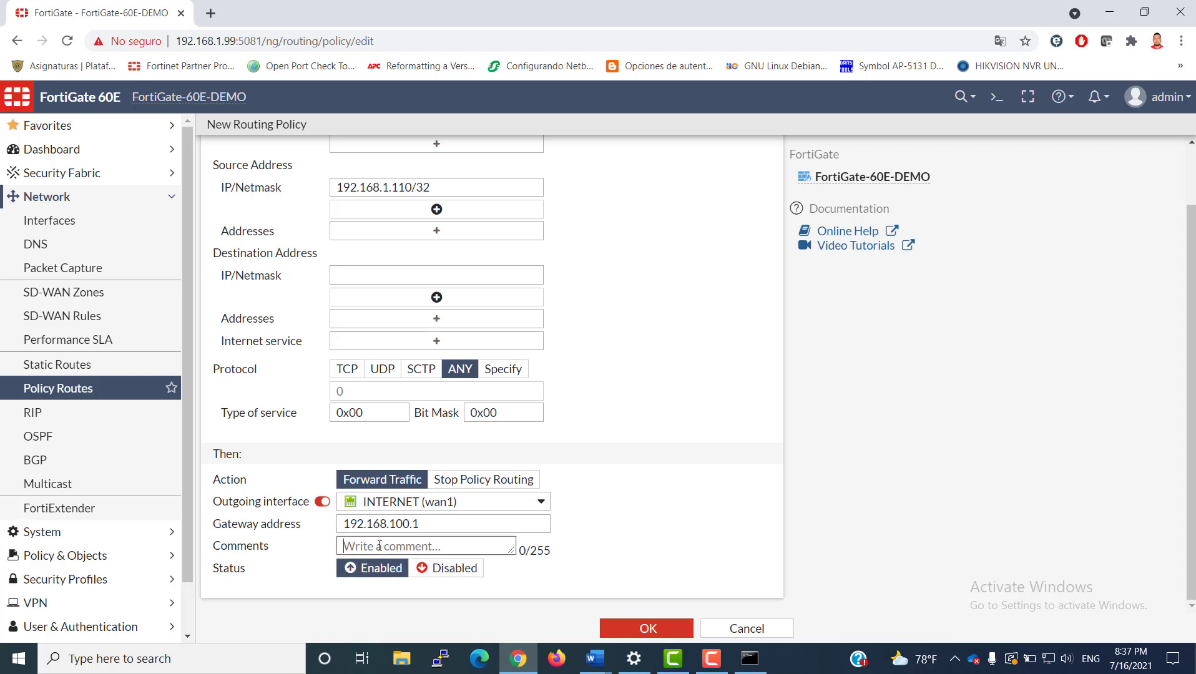
# Review the completed routing policy and save it
pyautogui.scroll(2, 580, 505)
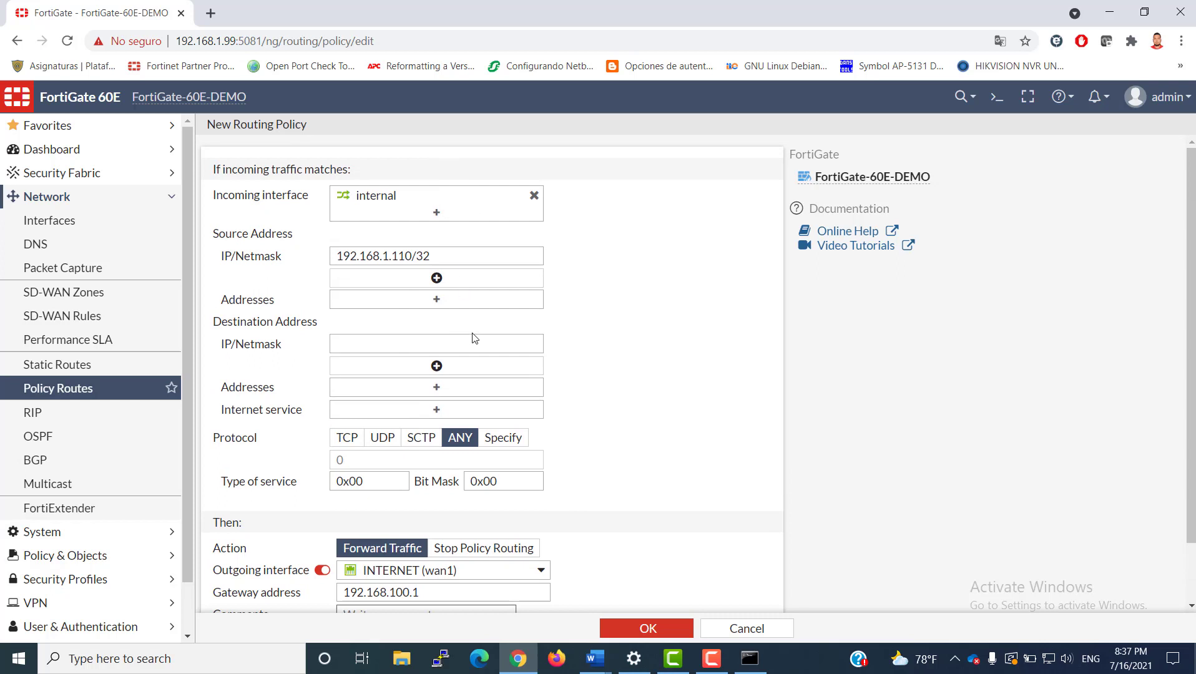
pyautogui.scroll(-2, 691, 458)
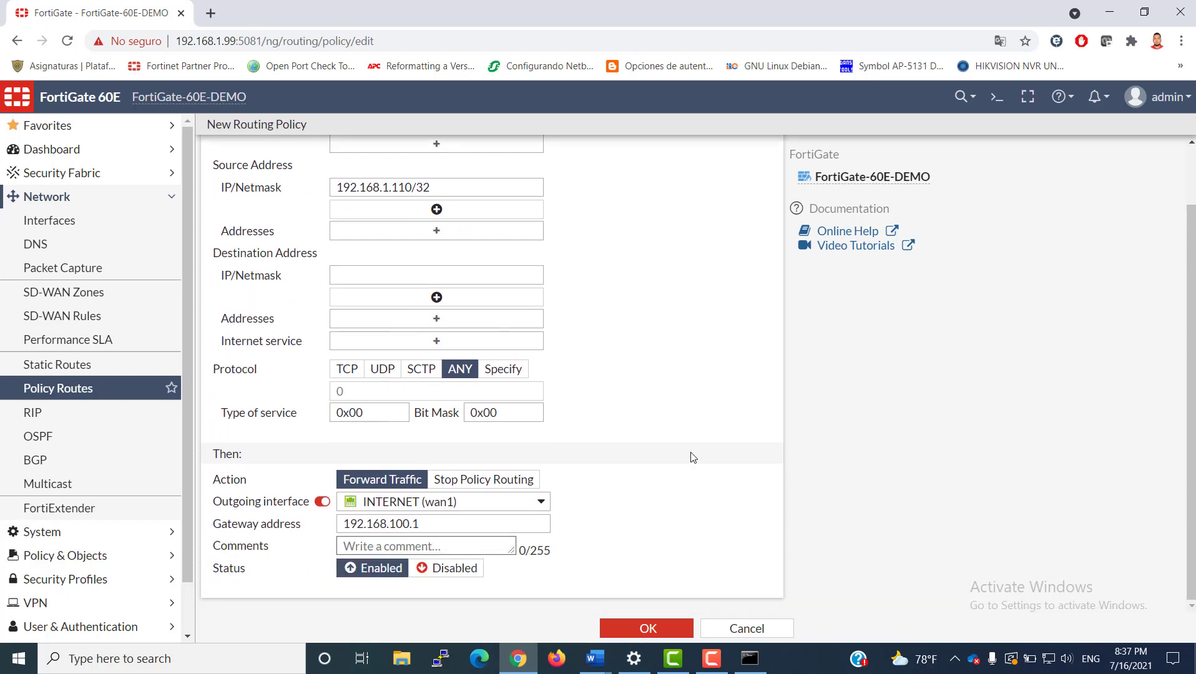
pyautogui.click(658, 636)
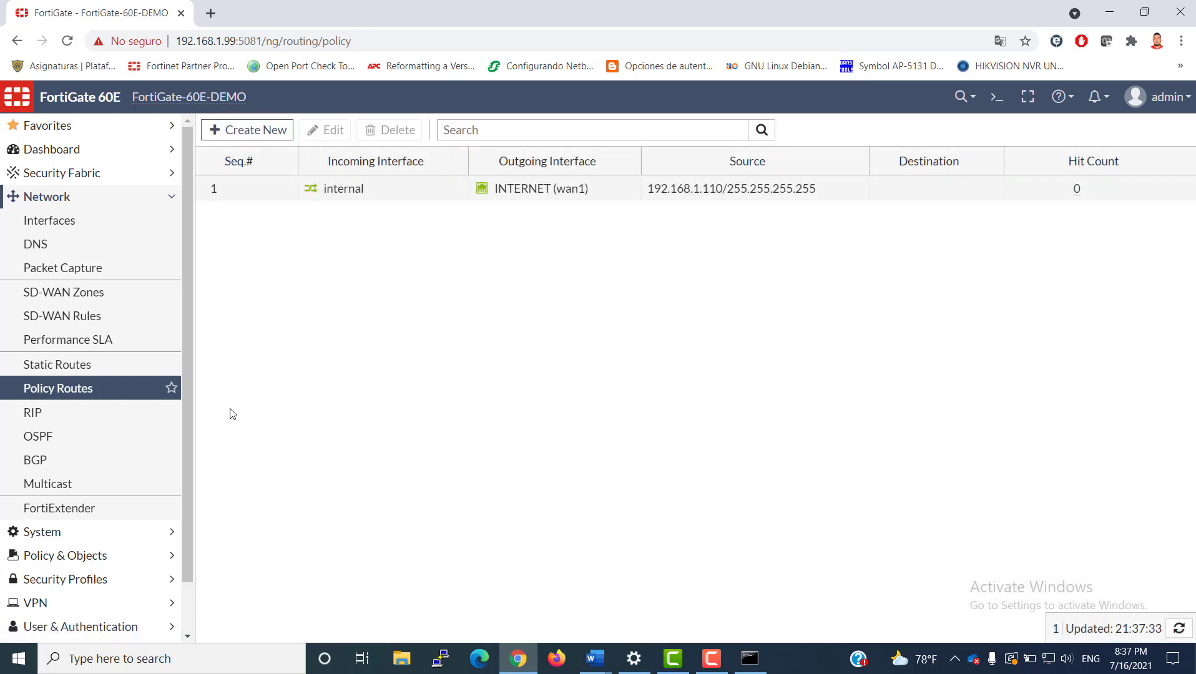
# Reload the policy routes list repeatedly to check the hit count of the internal-to-wan1 route
pyautogui.click(129, 388)
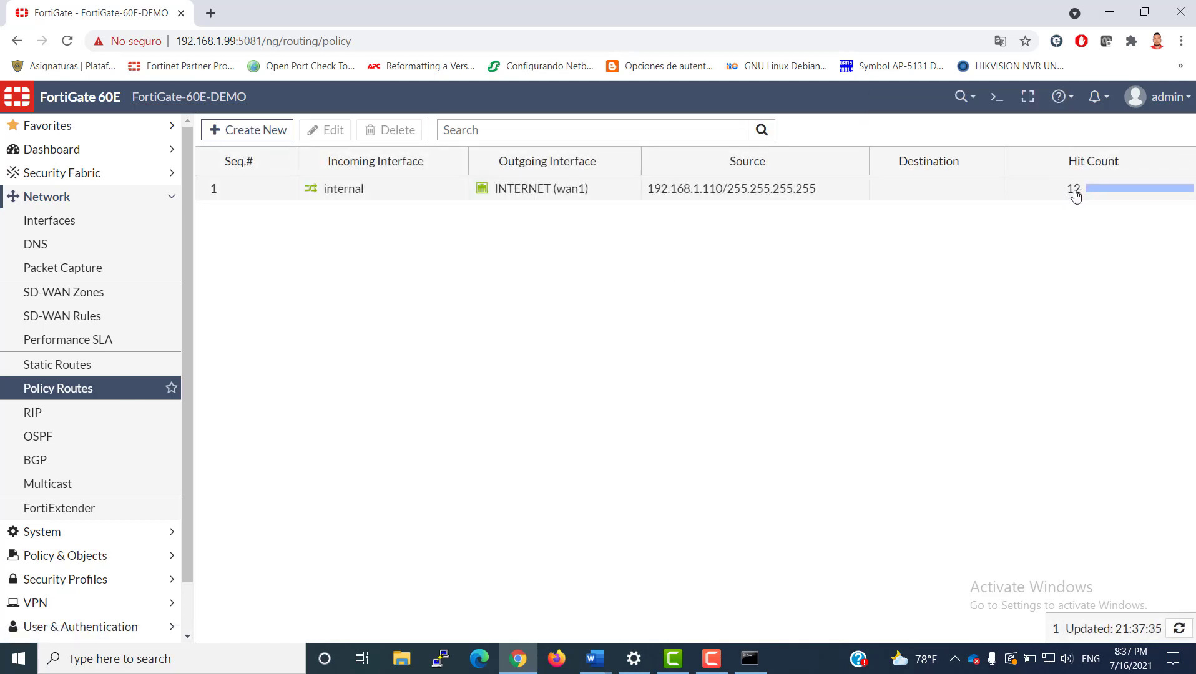
pyautogui.moveTo(1075, 195)
pyautogui.click(135, 387)
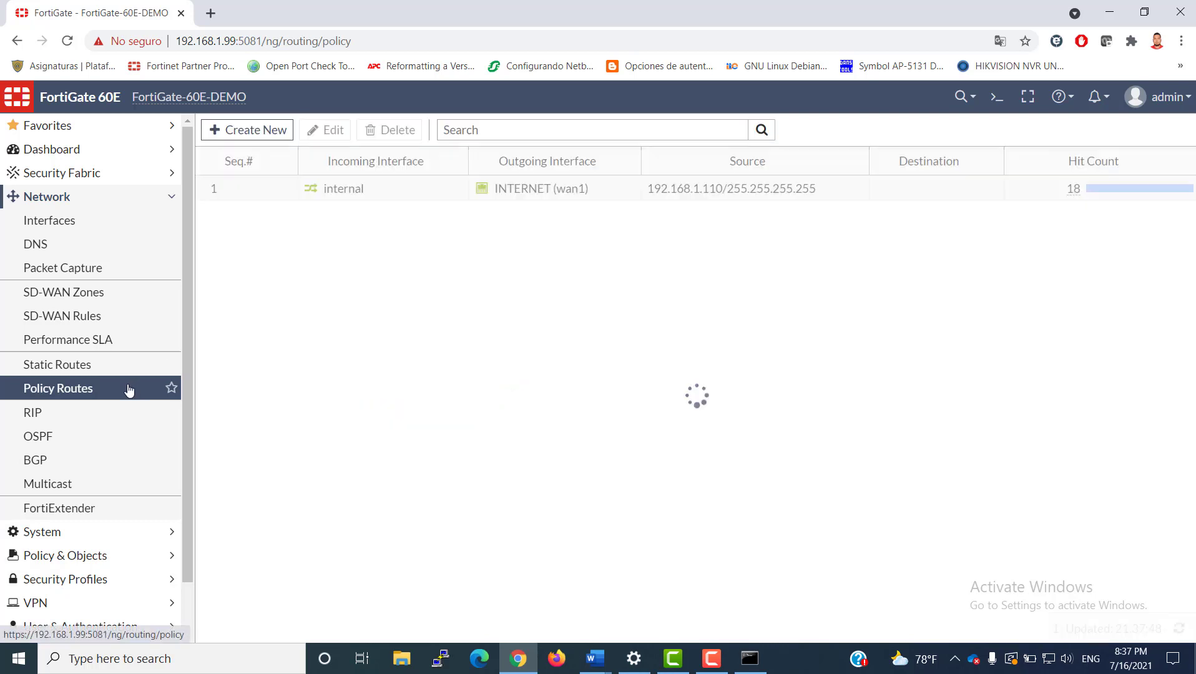
pyautogui.click(106, 387)
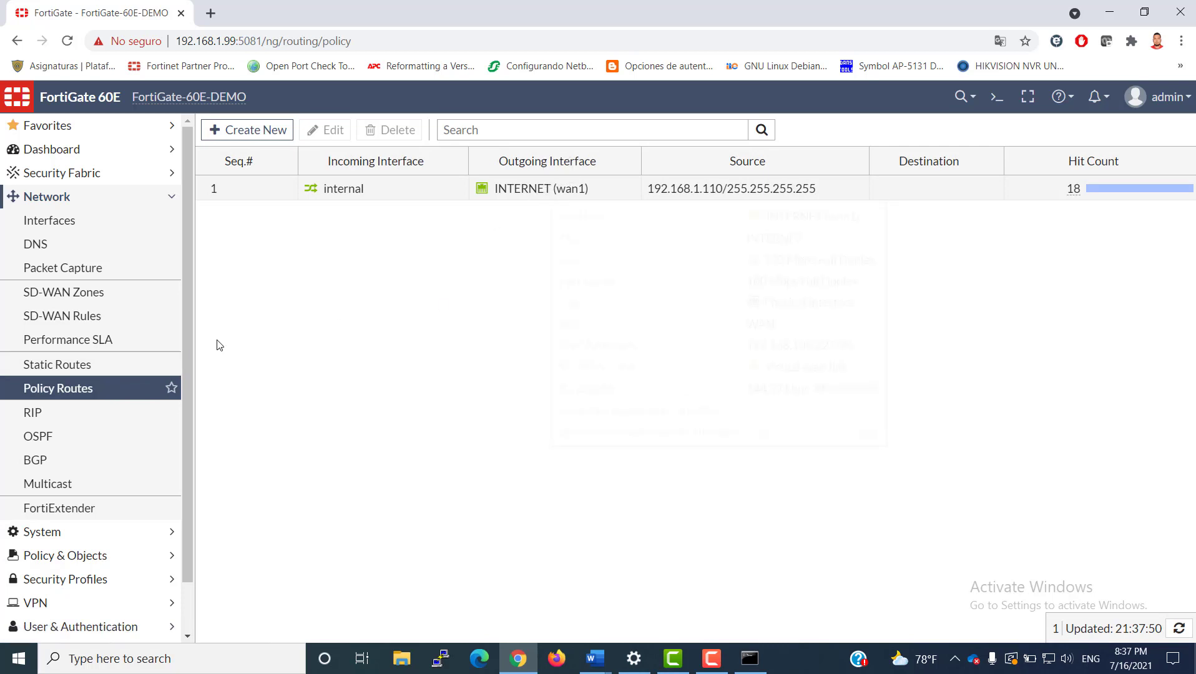
pyautogui.click(154, 389)
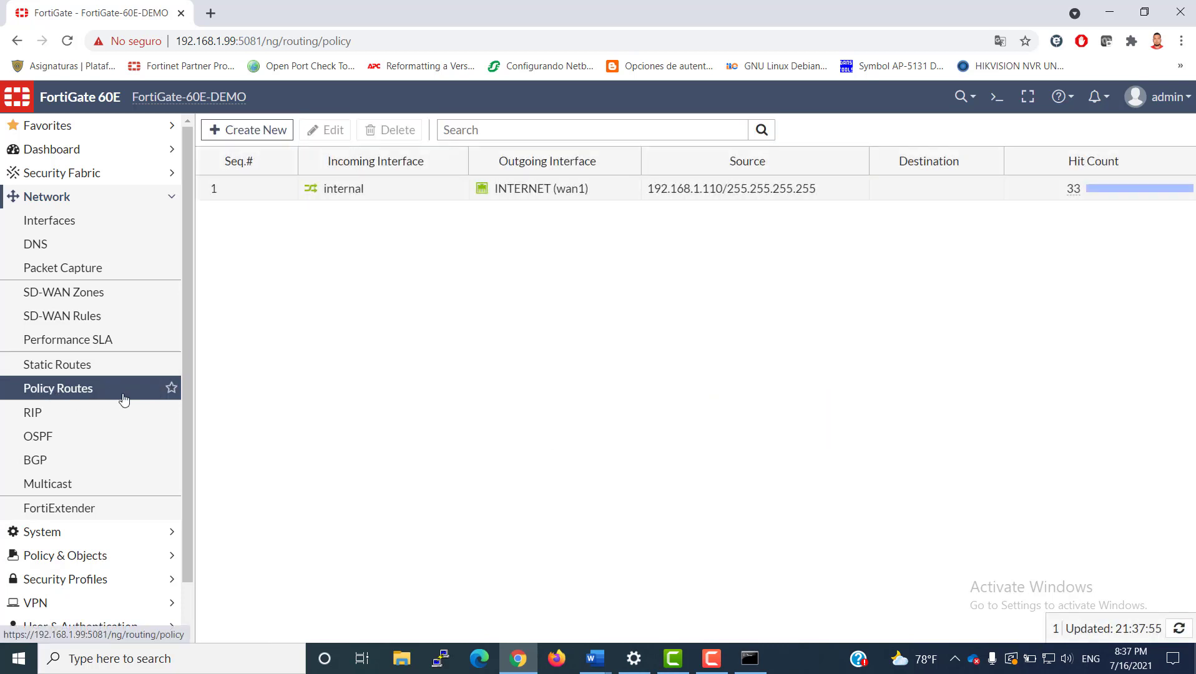
pyautogui.click(124, 395)
pyautogui.click(135, 394)
pyautogui.click(135, 393)
pyautogui.click(140, 394)
pyautogui.click(142, 395)
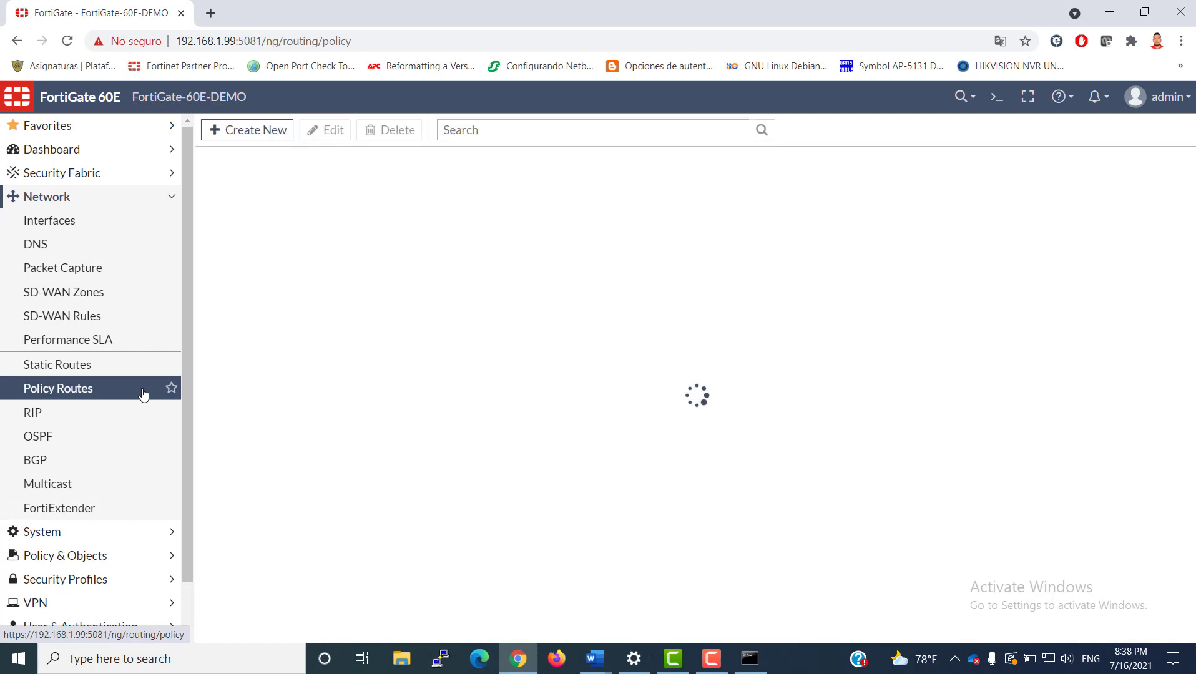
pyautogui.click(143, 395)
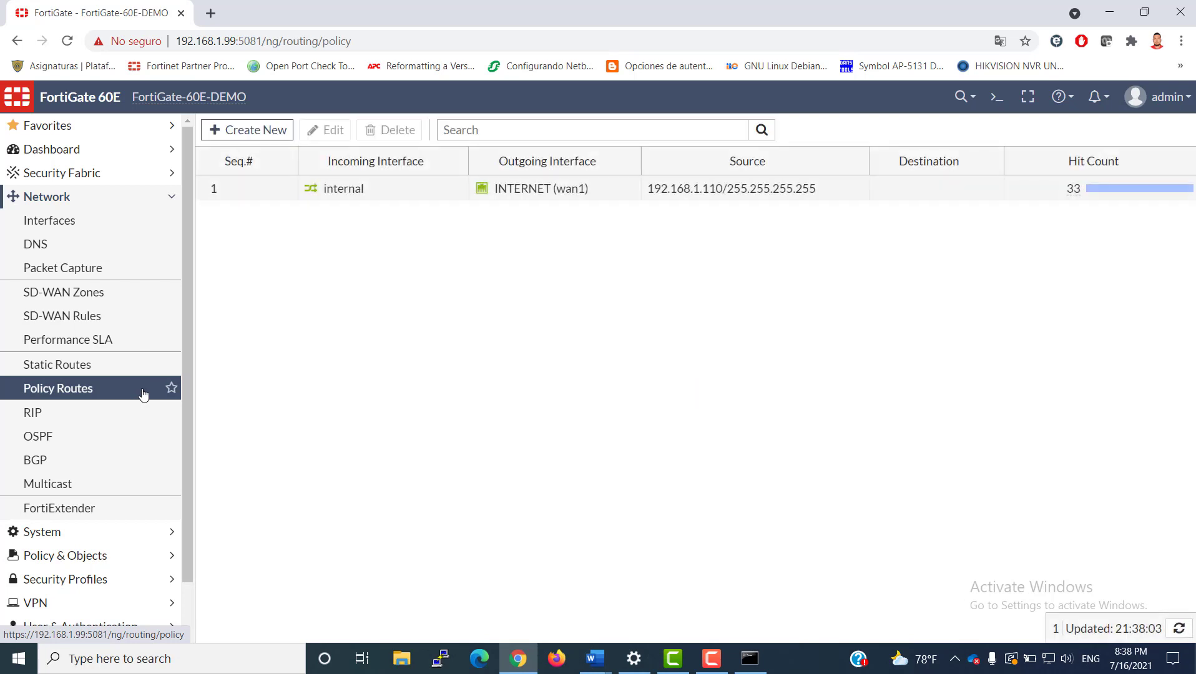
pyautogui.click(143, 394)
pyautogui.click(143, 395)
pyautogui.click(143, 394)
pyautogui.click(143, 394)
pyautogui.click(143, 395)
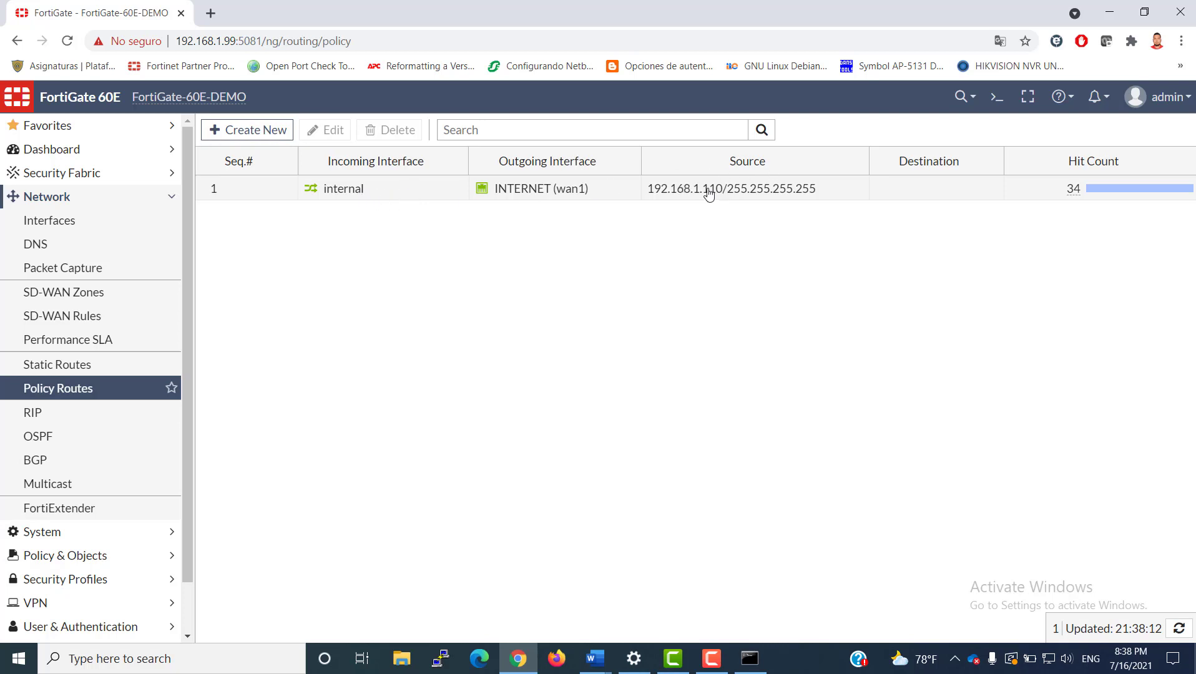
# Edit the policy route so its source address is 192.168.1.0/24, and save the change
pyautogui.doubleClick(752, 195)
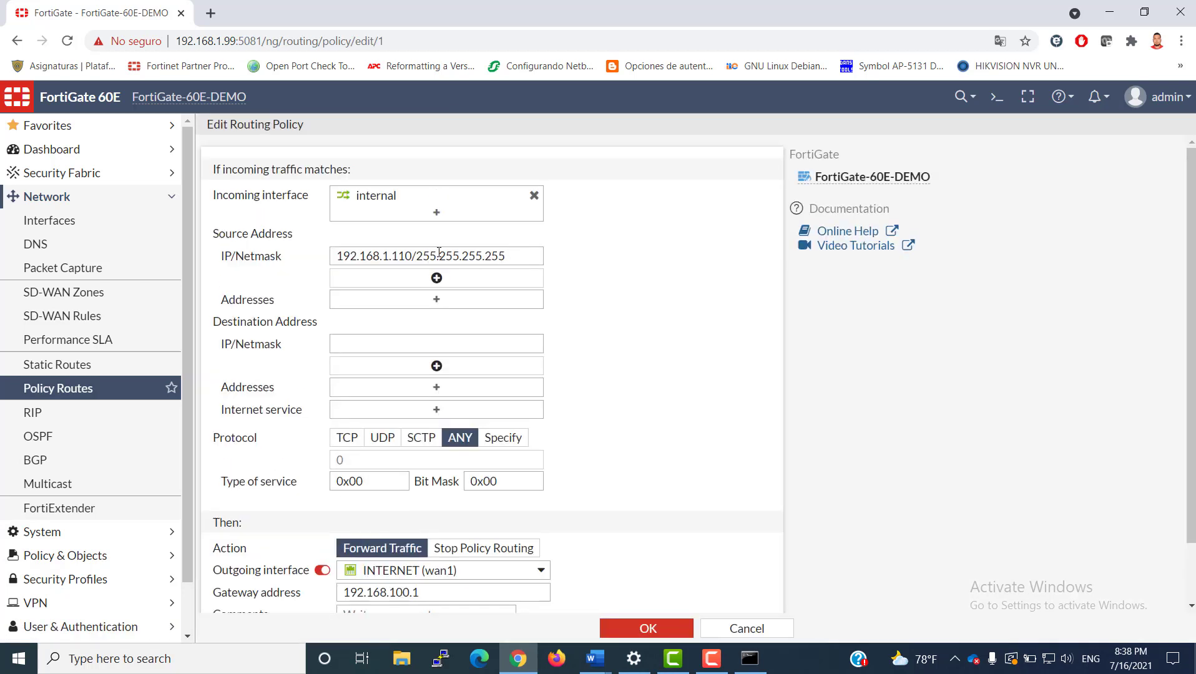
pyautogui.moveTo(541, 257); pyautogui.dragTo(393, 259)
pyautogui.press('BackSpace')
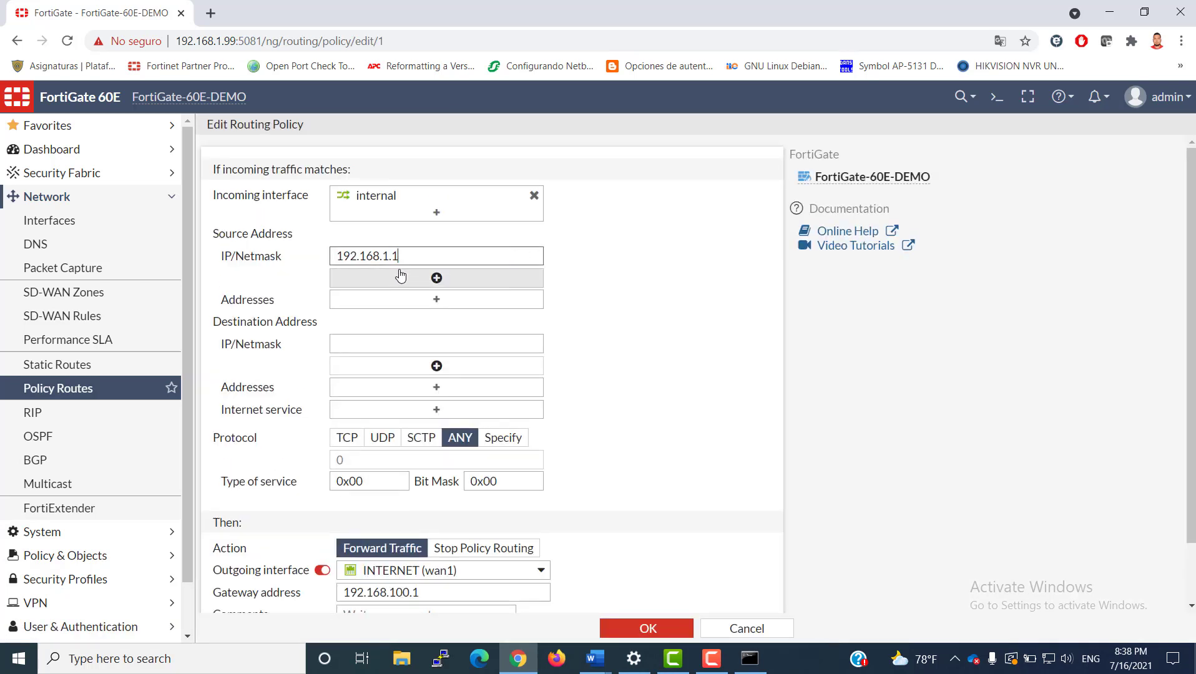
pyautogui.write('0/24')
pyautogui.click(663, 310)
pyautogui.scroll(-2, 663, 310)
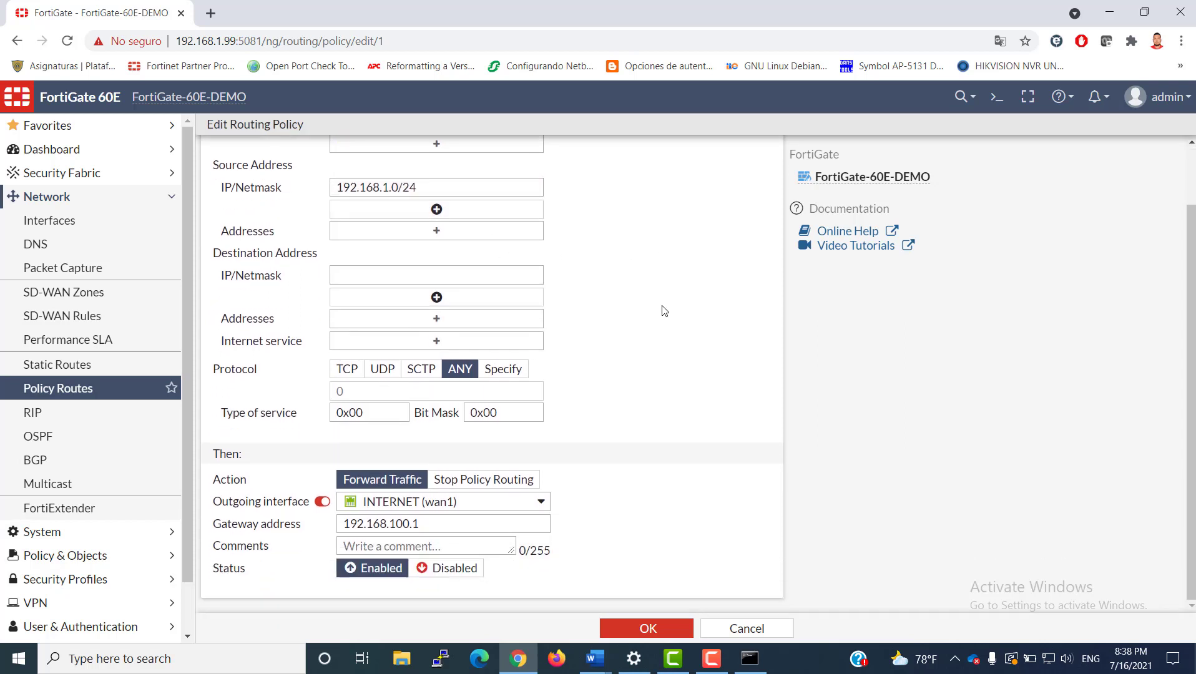
pyautogui.click(646, 627)
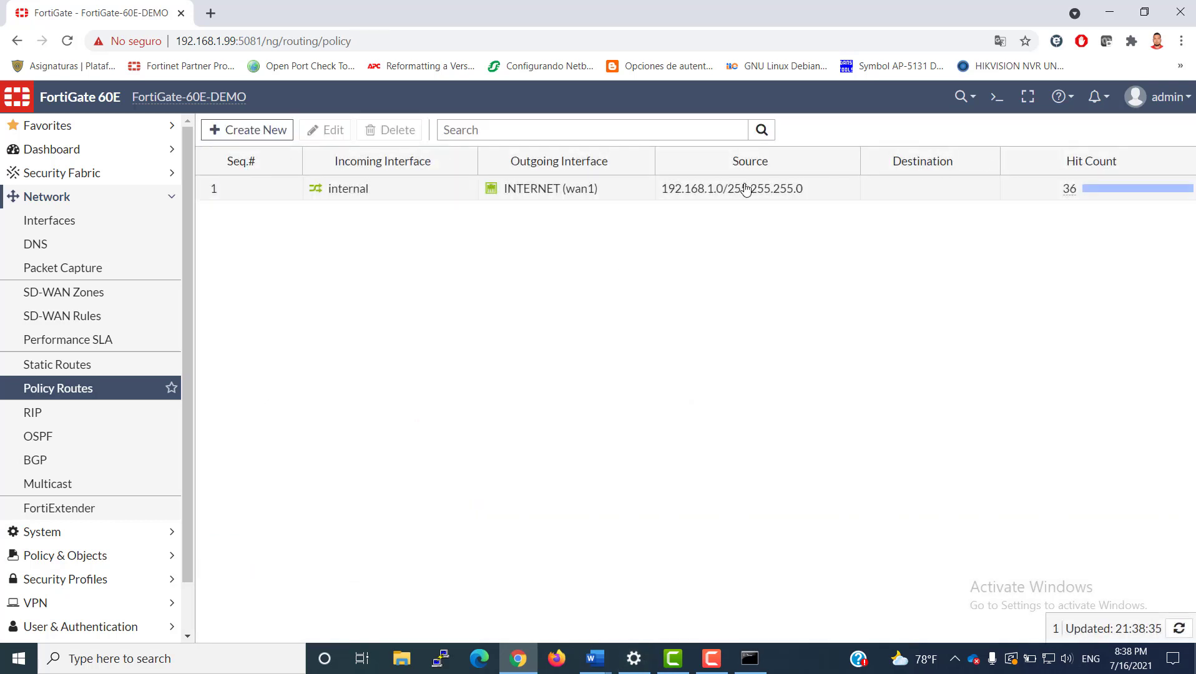
# Duplicate the policy route by copying it and pasting the copy below the original
pyautogui.click(718, 198)
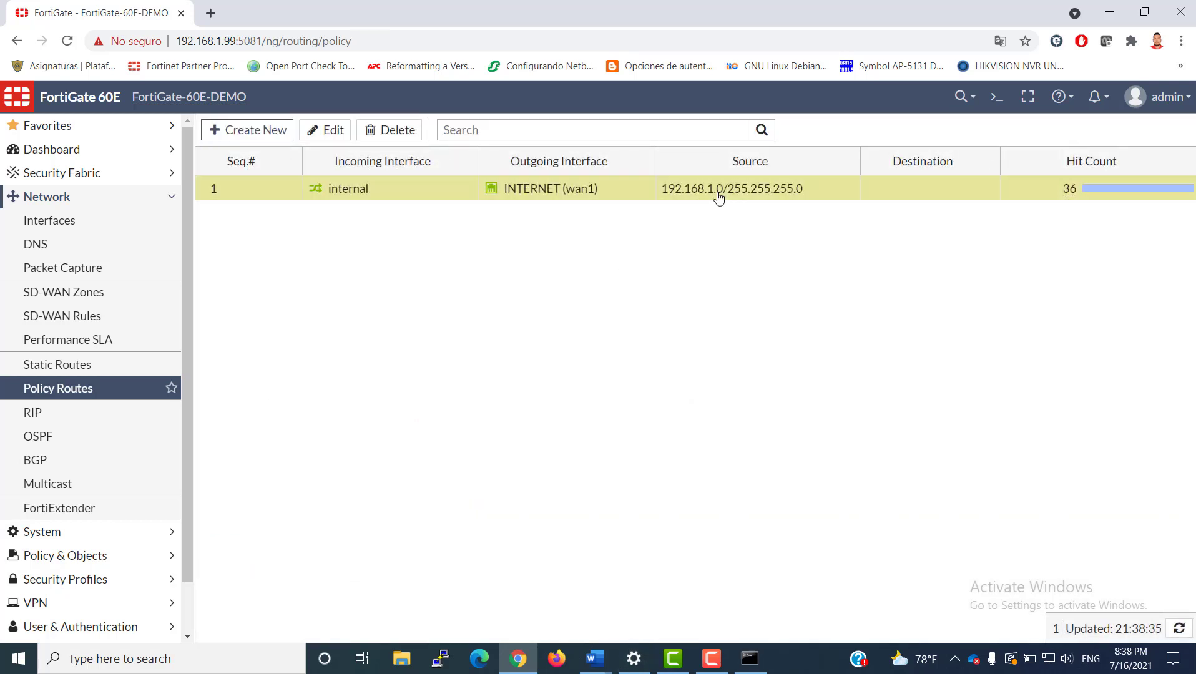
pyautogui.rightClick(718, 199)
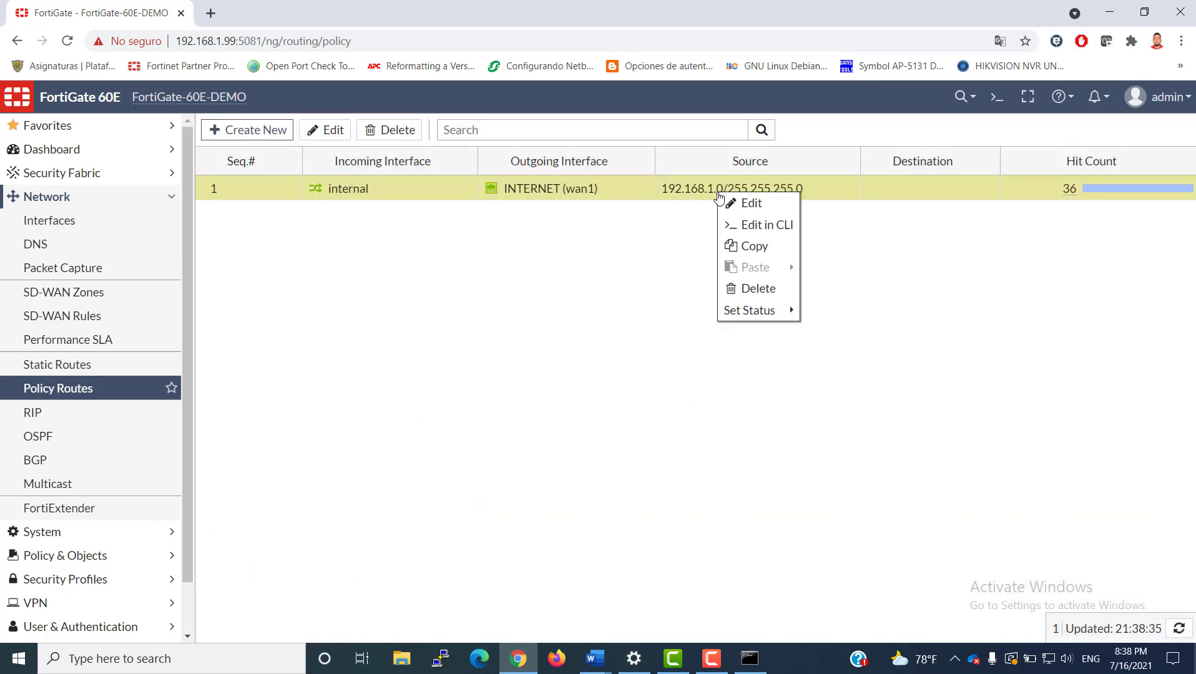
pyautogui.click(758, 257)
pyautogui.rightClick(444, 198)
pyautogui.moveTo(493, 270)
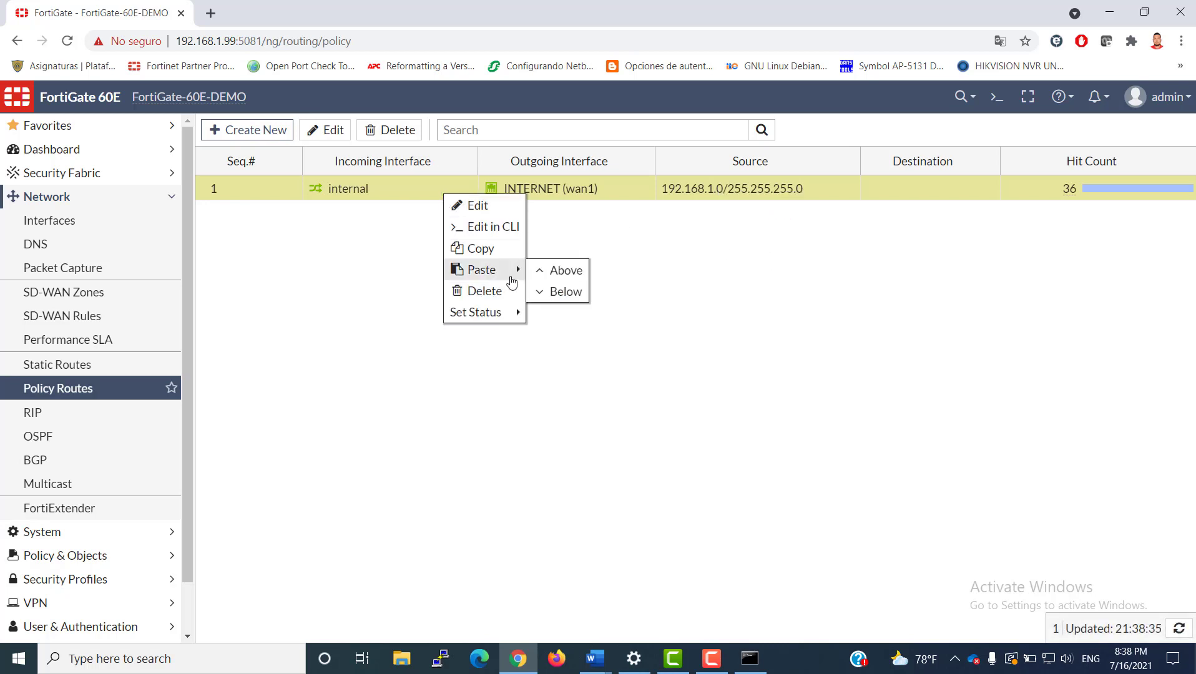
pyautogui.click(565, 292)
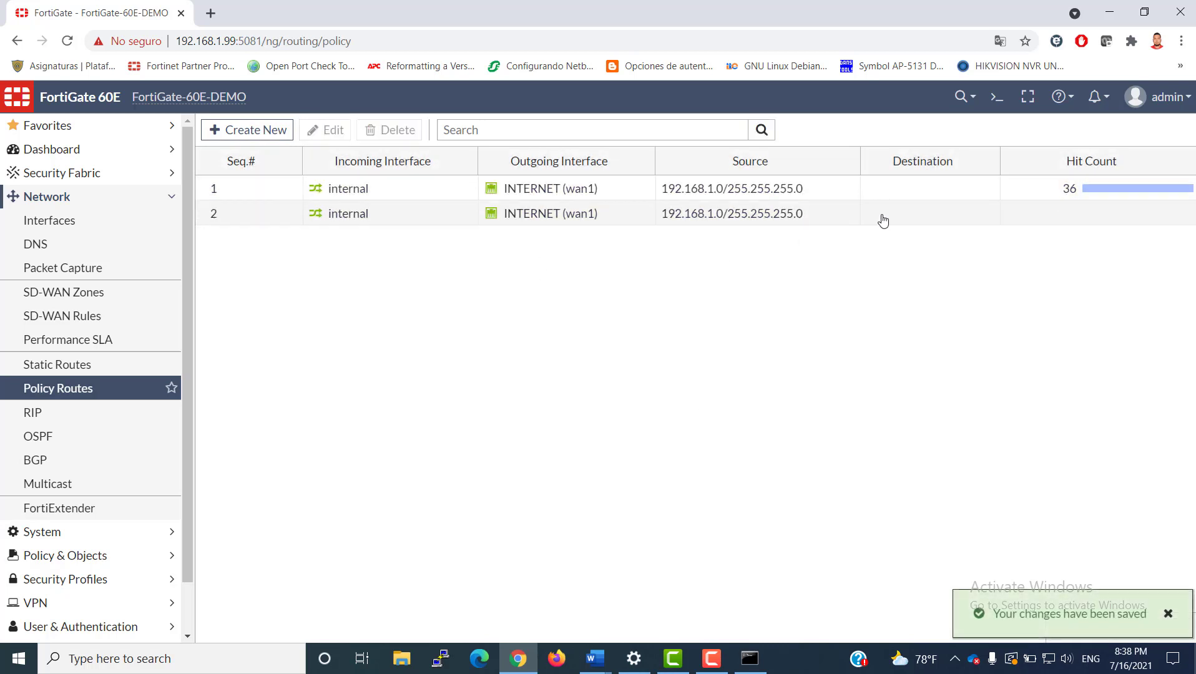
# Open the duplicated policy route, second in the list, and change its outgoing interface to wan2
pyautogui.doubleClick(863, 217)
pyautogui.scroll(-1, 622, 382)
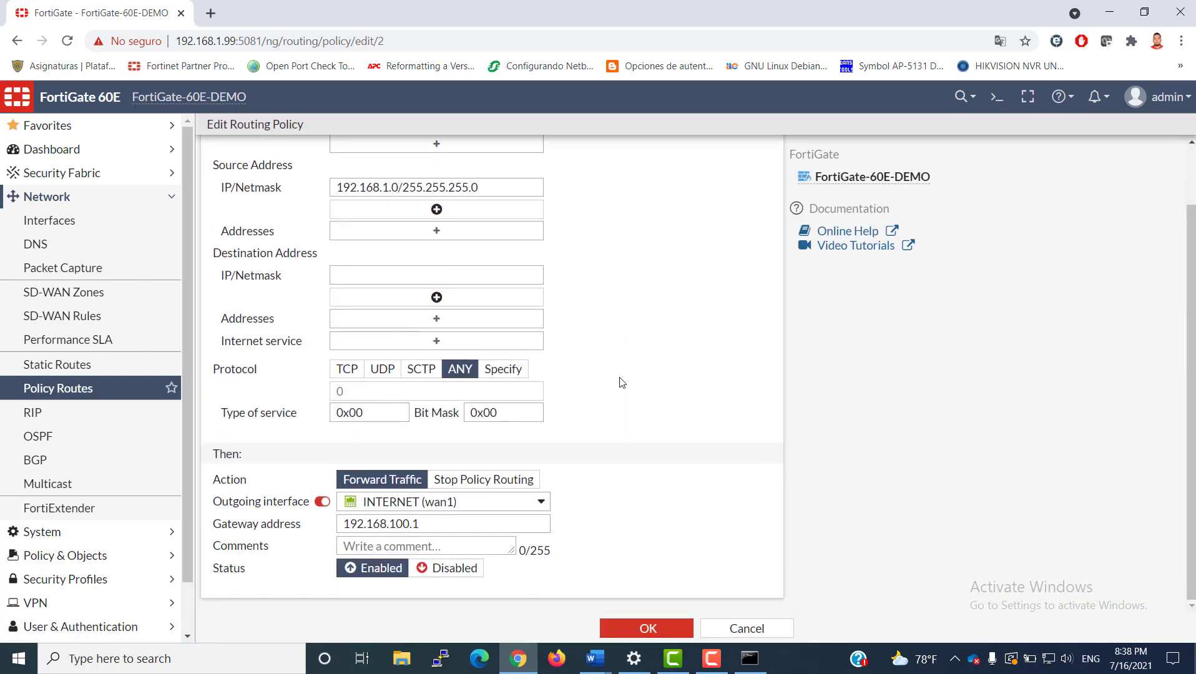
pyautogui.click(494, 506)
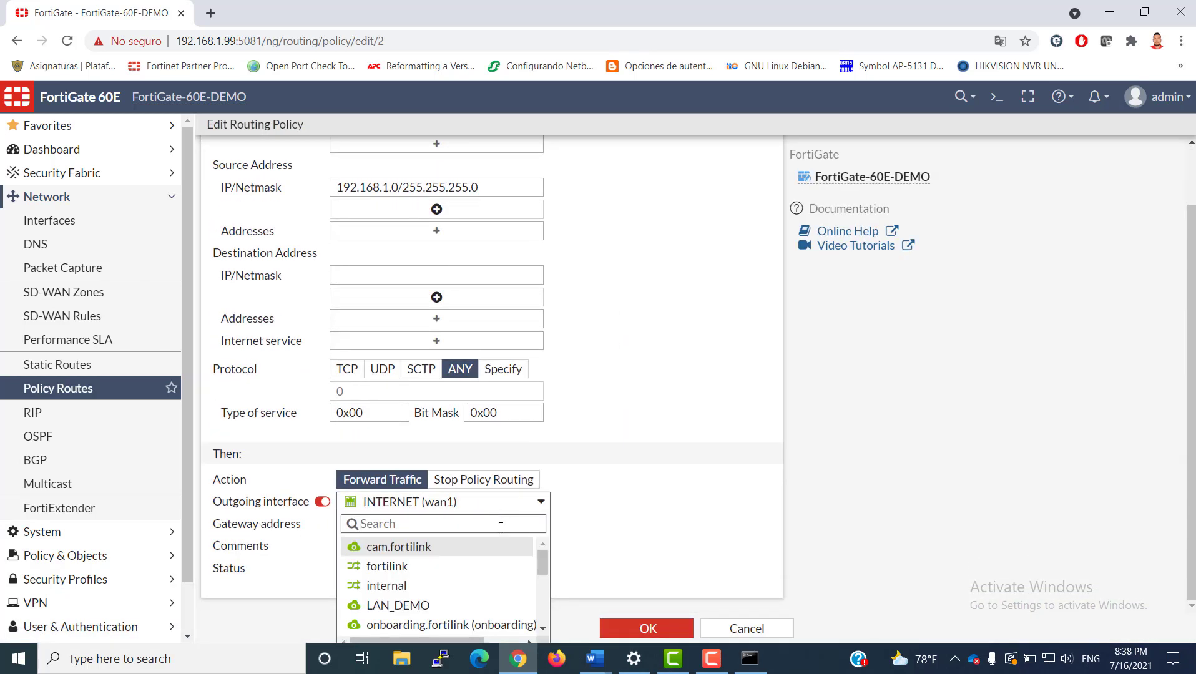
pyautogui.moveTo(540, 558); pyautogui.dragTo(544, 621)
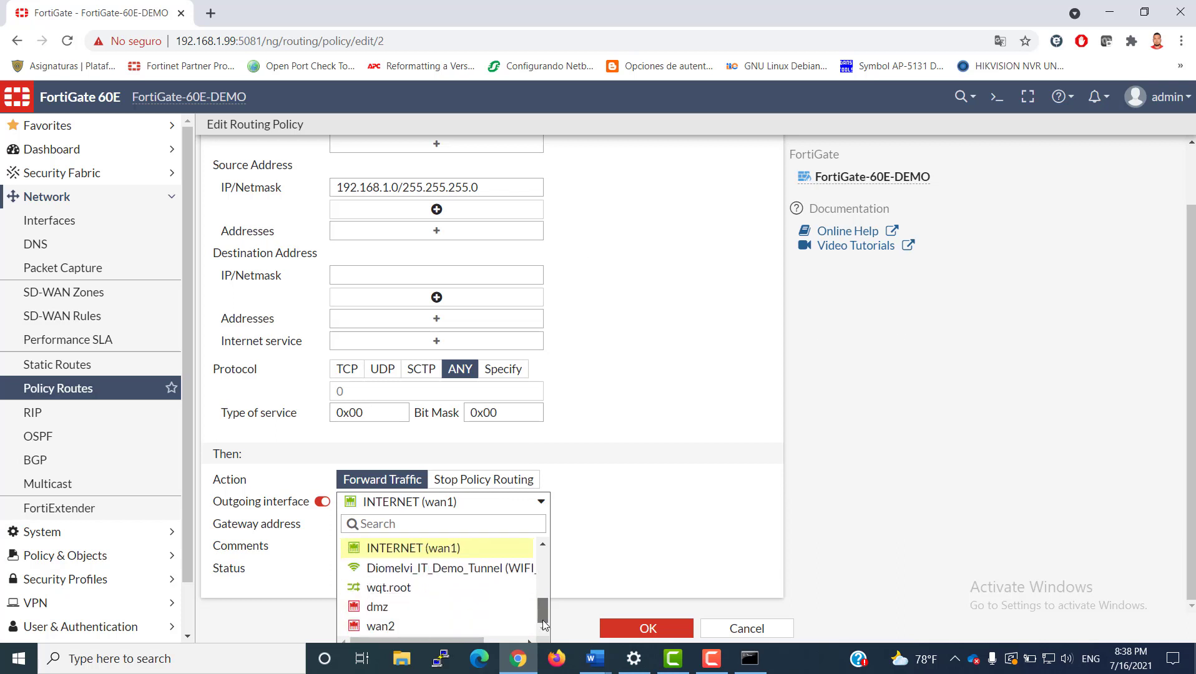
pyautogui.click(442, 626)
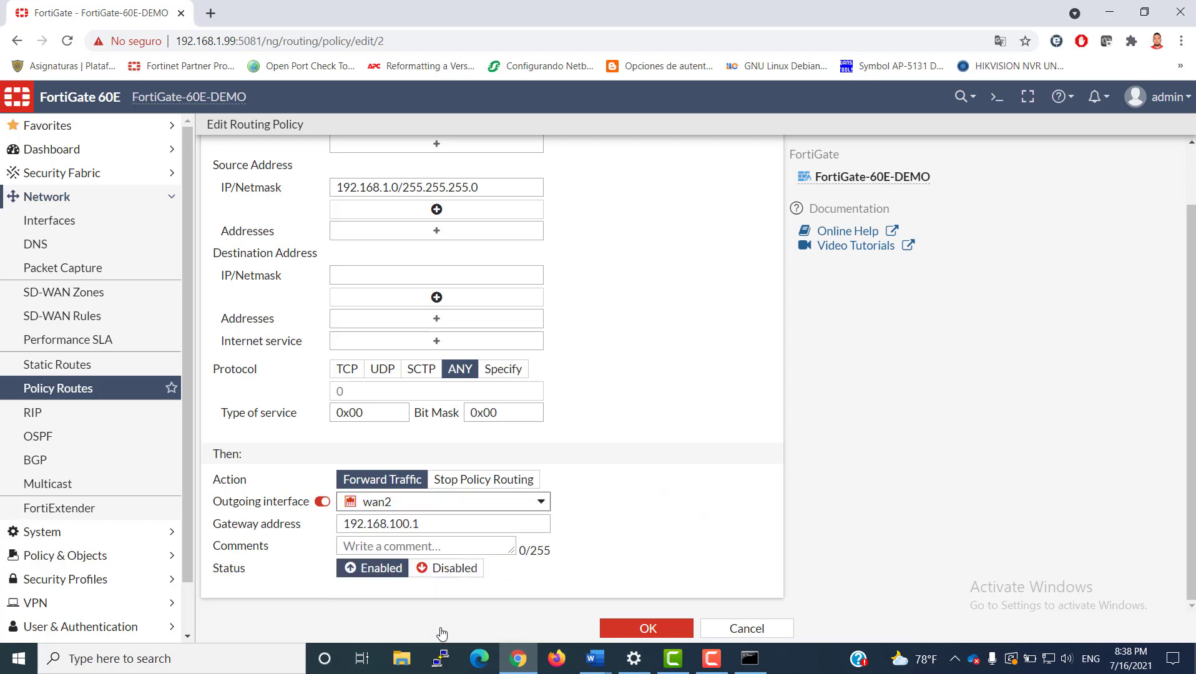
# Set the wan2 route's gateway address to 192.168.200.1 and save the routing policy
pyautogui.click(409, 525)
pyautogui.doubleClick(412, 525)
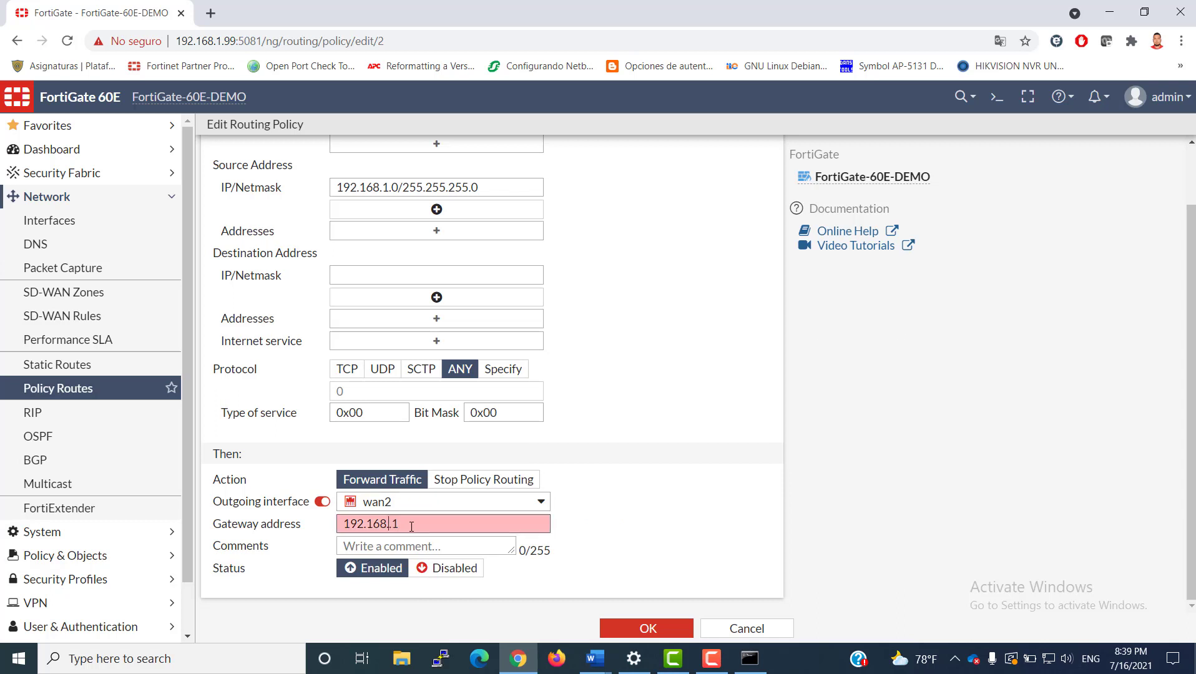
pyautogui.hotkey('ctrl', 'v')
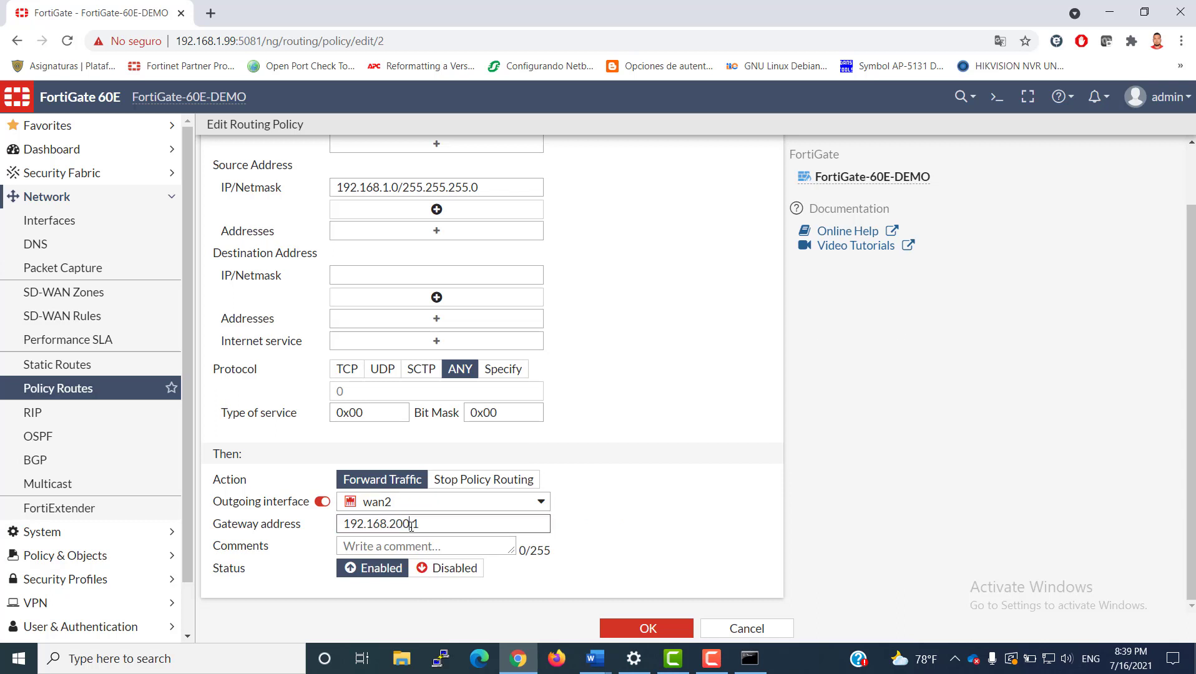
pyautogui.click(658, 634)
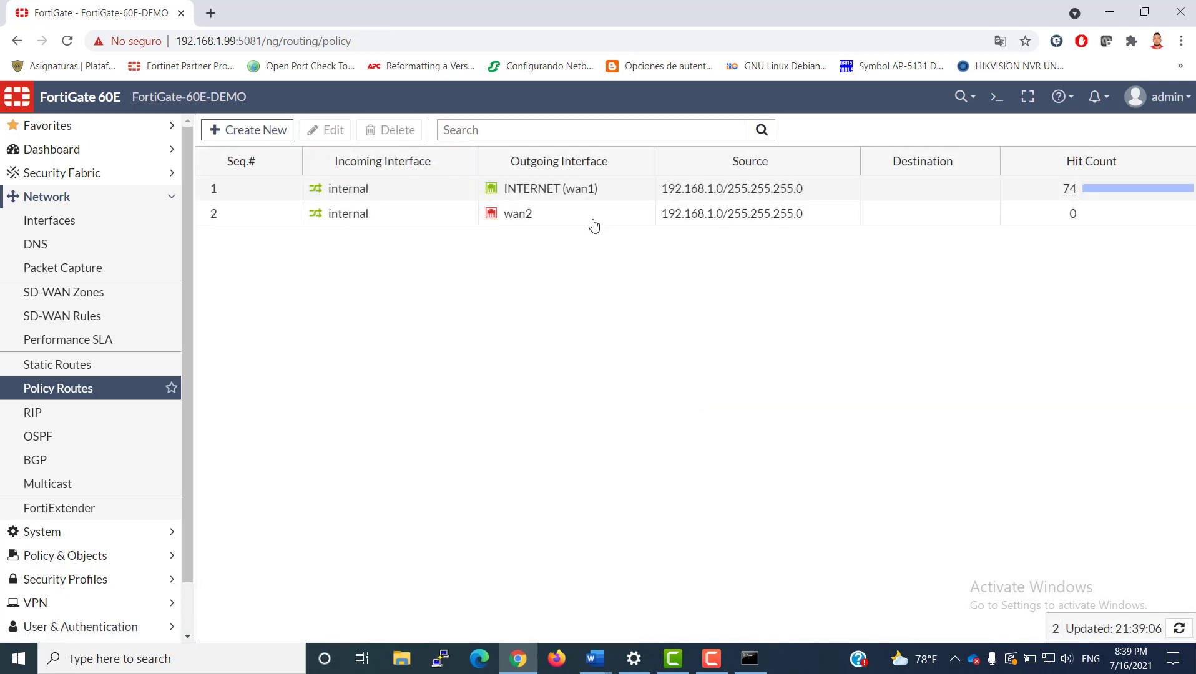
# Swap the order of the two policy routes back and forth, finishing with the wan2 route above the INTERNET (wan1) route
pyautogui.click(430, 219)
pyautogui.moveTo(224, 211); pyautogui.dragTo(229, 182)
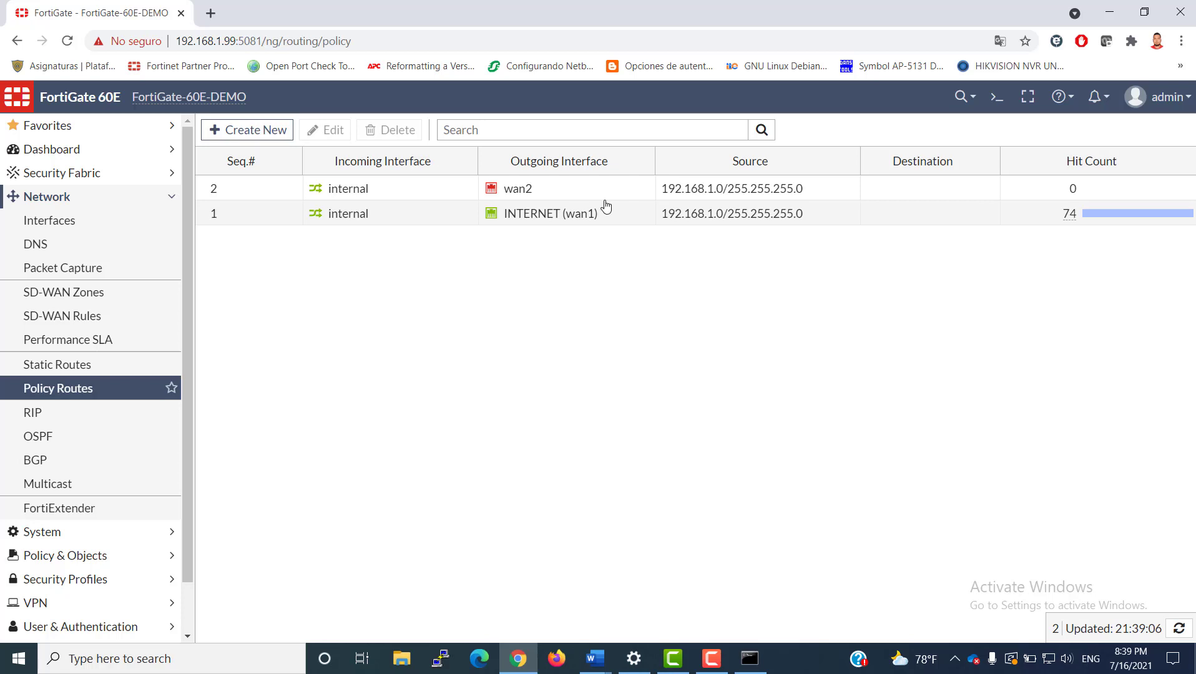
pyautogui.moveTo(225, 212); pyautogui.dragTo(240, 185)
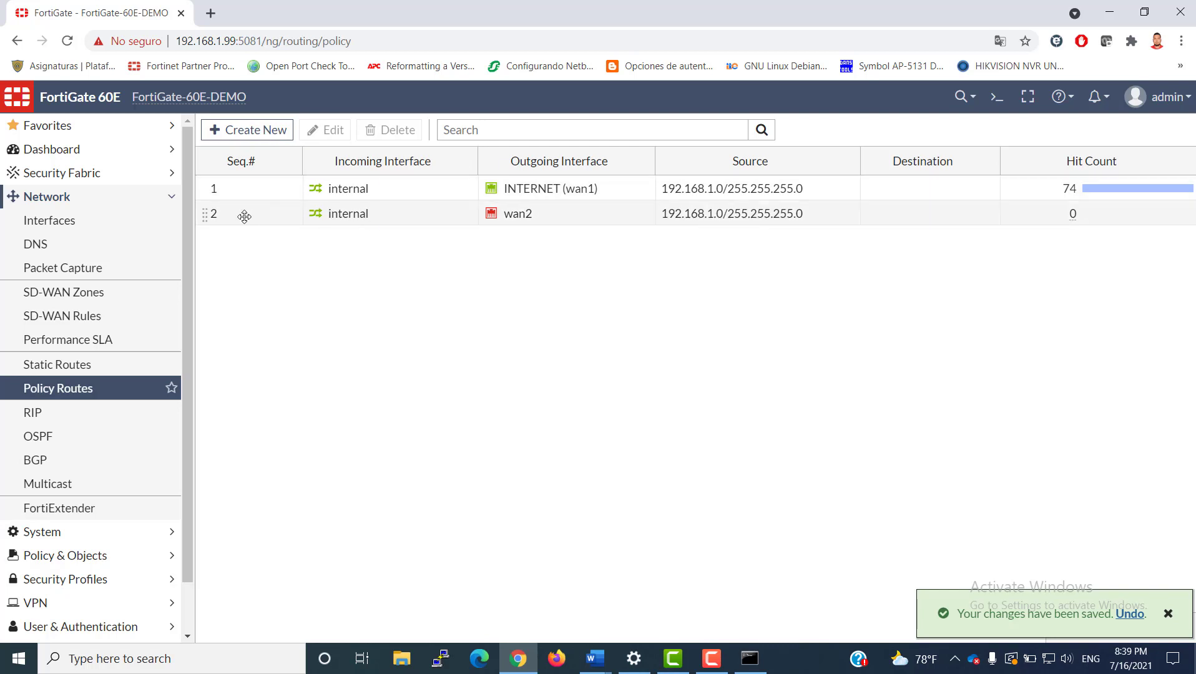
pyautogui.moveTo(245, 217); pyautogui.dragTo(244, 188)
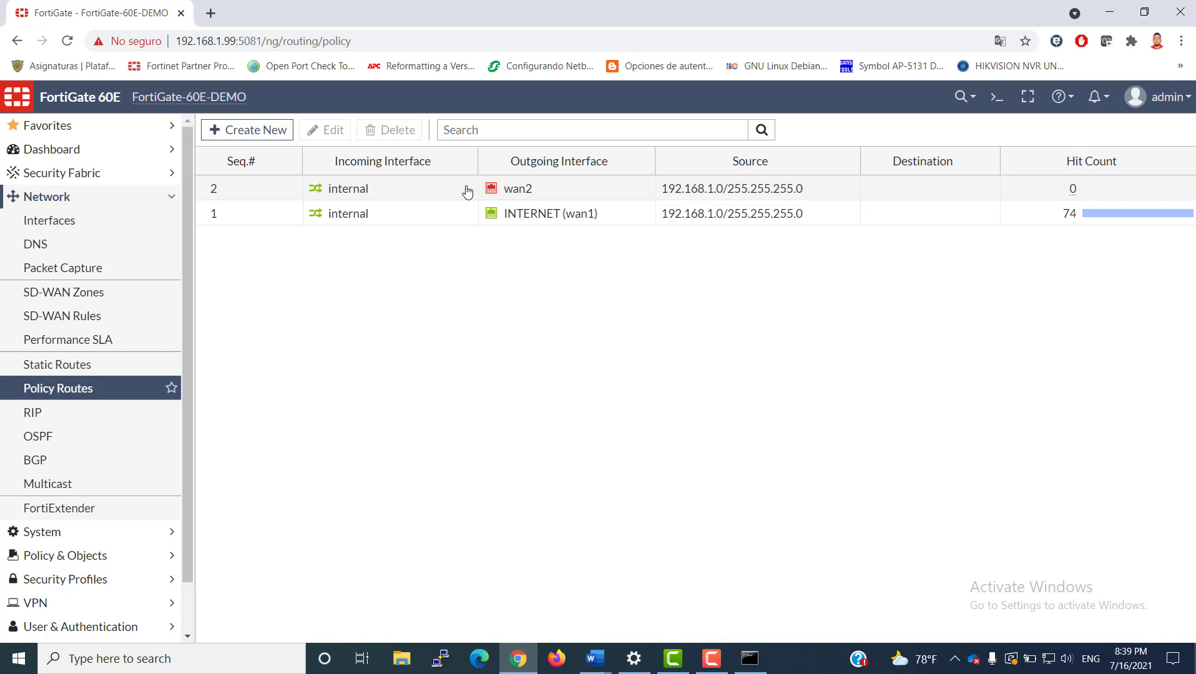
pyautogui.click(711, 658)
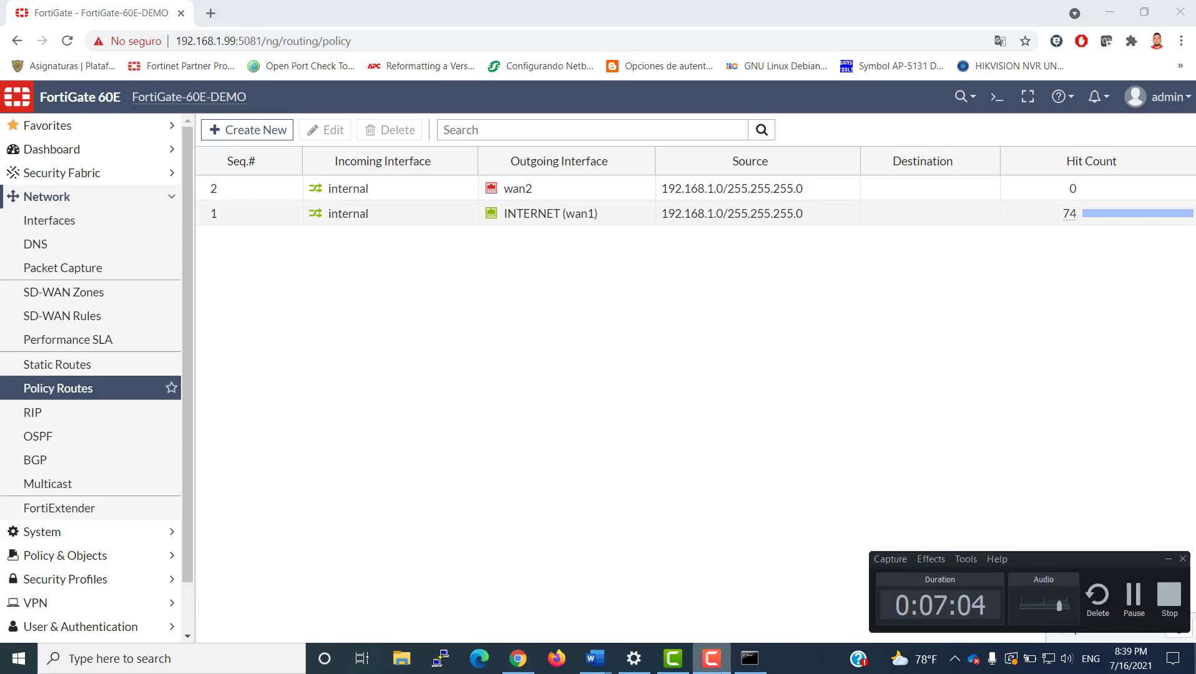